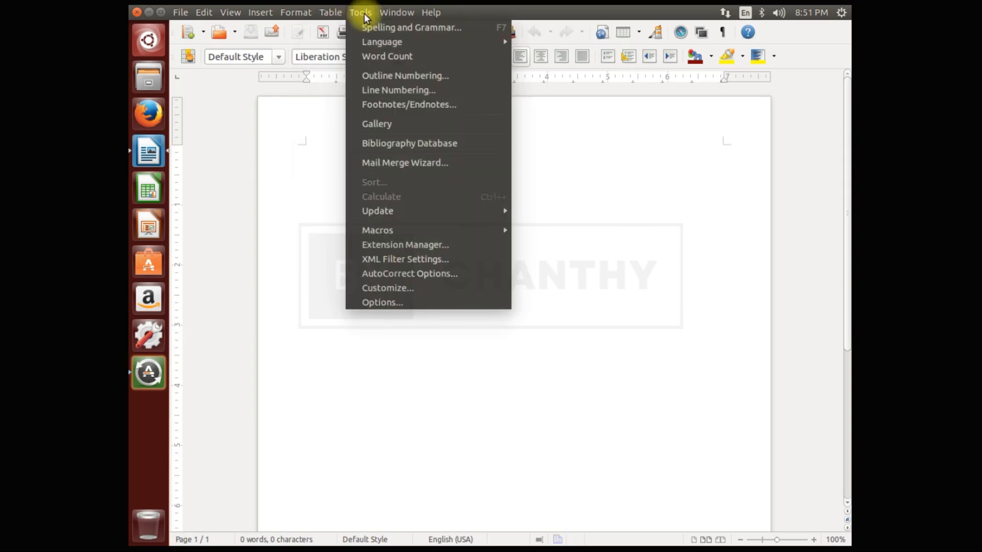
# Look through the remaining Writer menus and close the blank Writer document.
pyautogui.moveTo(428, 14)
pyautogui.click(499, 132)
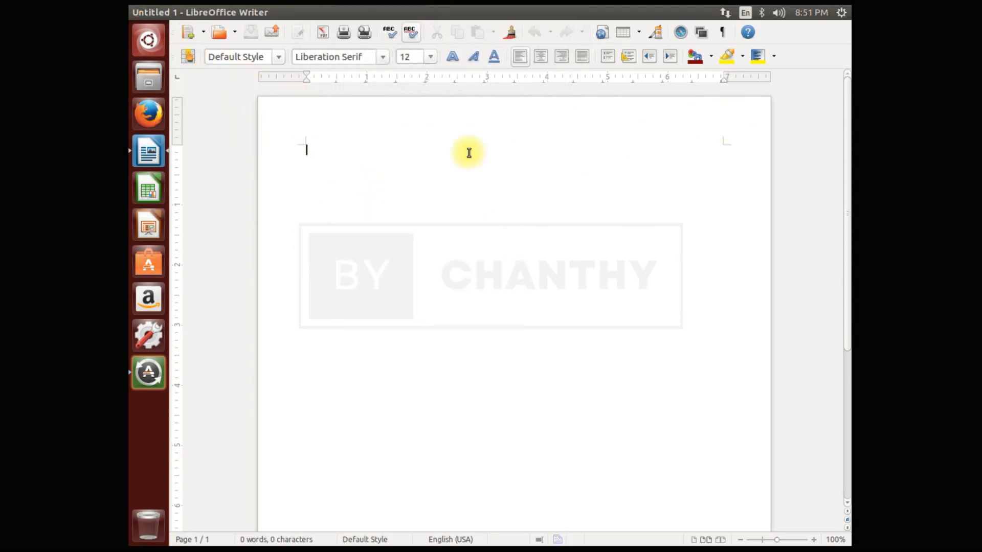
pyautogui.moveTo(536, 14); pyautogui.dragTo(528, 37)
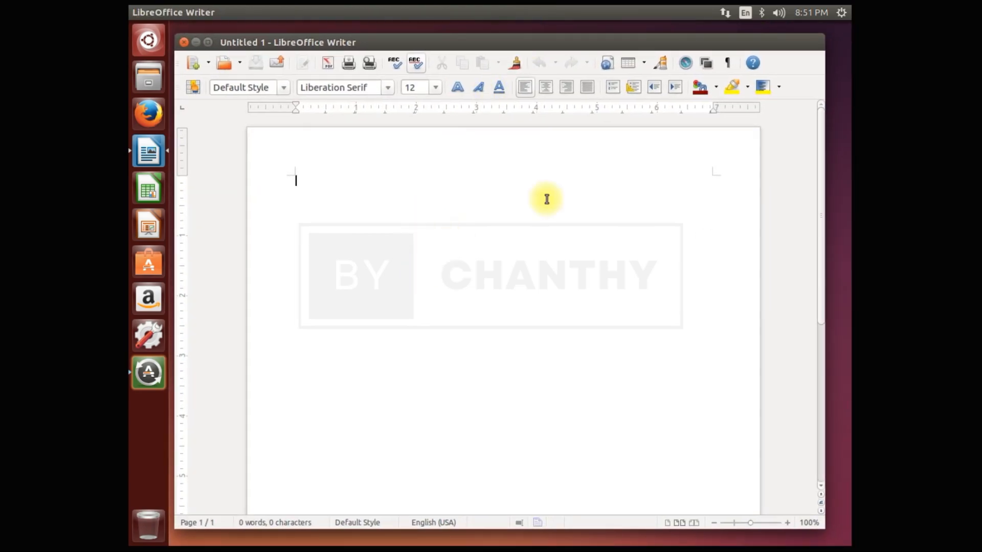
pyautogui.click(184, 43)
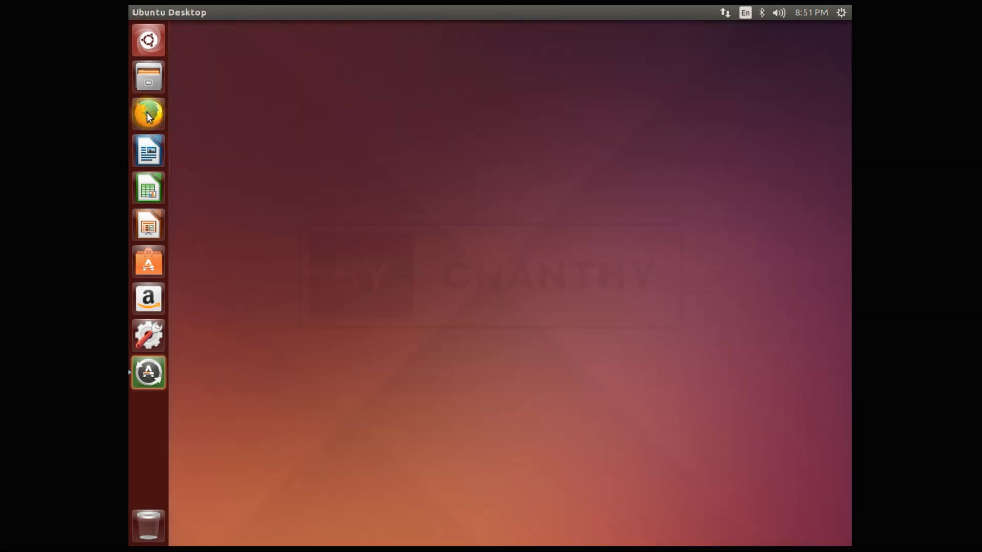
# Open LibreOffice Calc, look through its menus from File to Help, and close the empty spreadsheet.
pyautogui.click(157, 201)
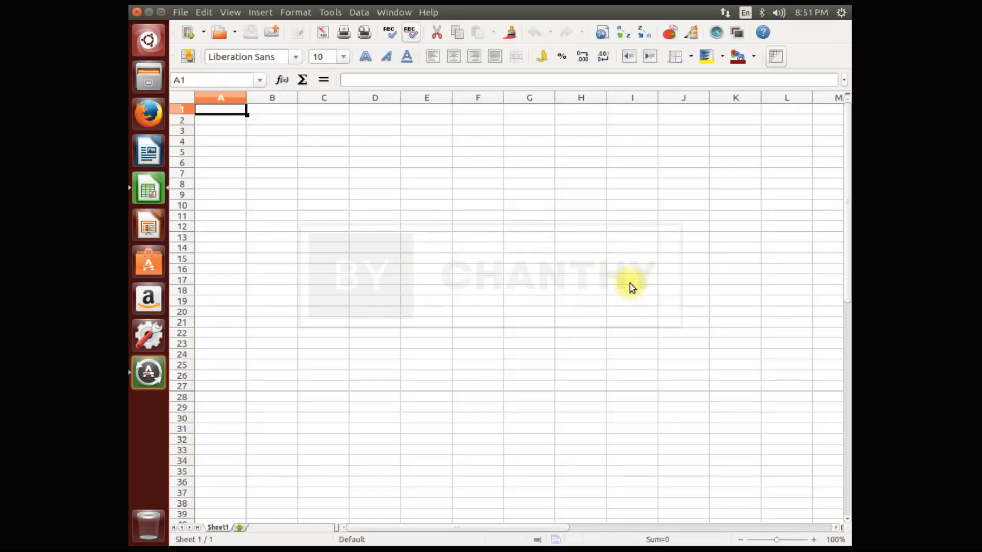
pyautogui.click(581, 312)
pyautogui.click(513, 205)
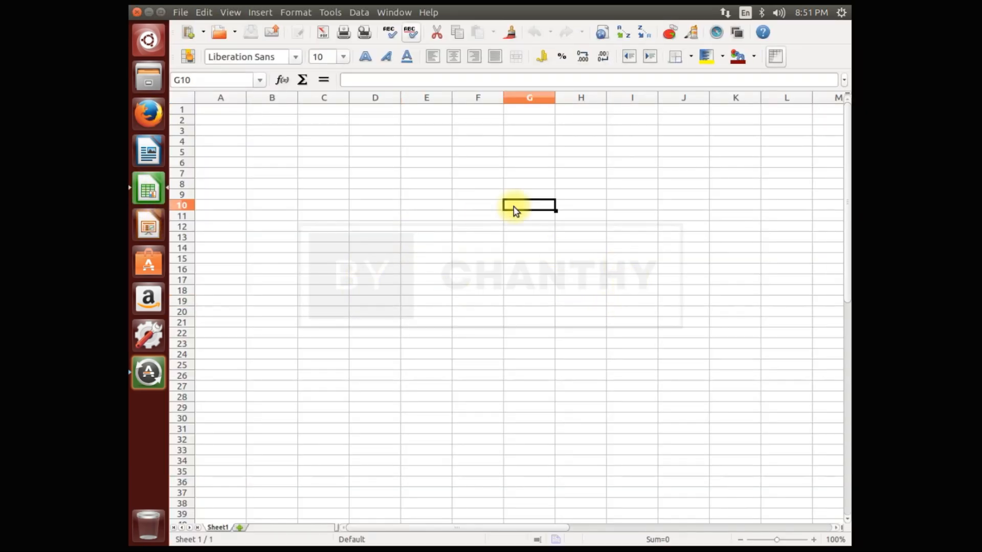
pyautogui.click(182, 12)
pyautogui.moveTo(241, 10)
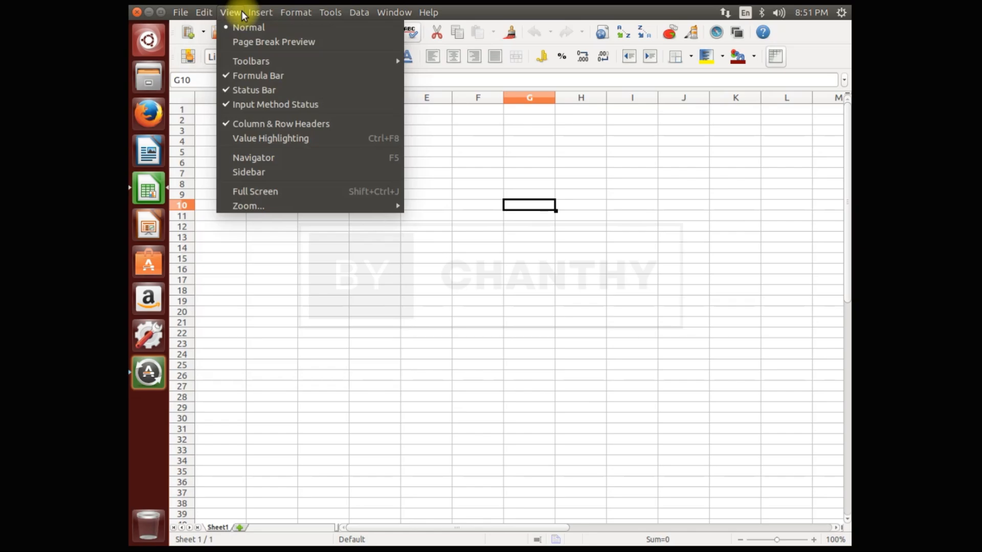
pyautogui.moveTo(304, 13)
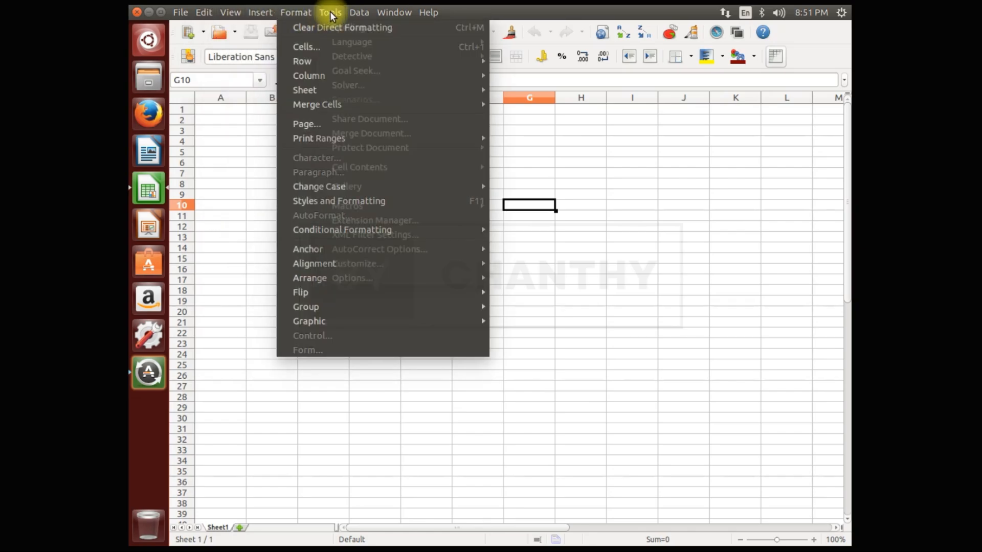
pyautogui.moveTo(425, 13)
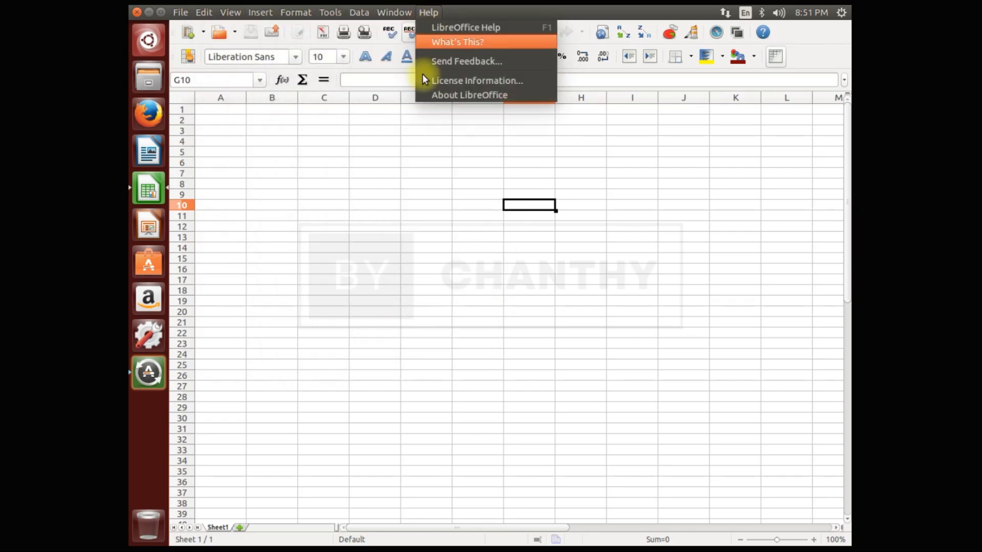
pyautogui.click(344, 211)
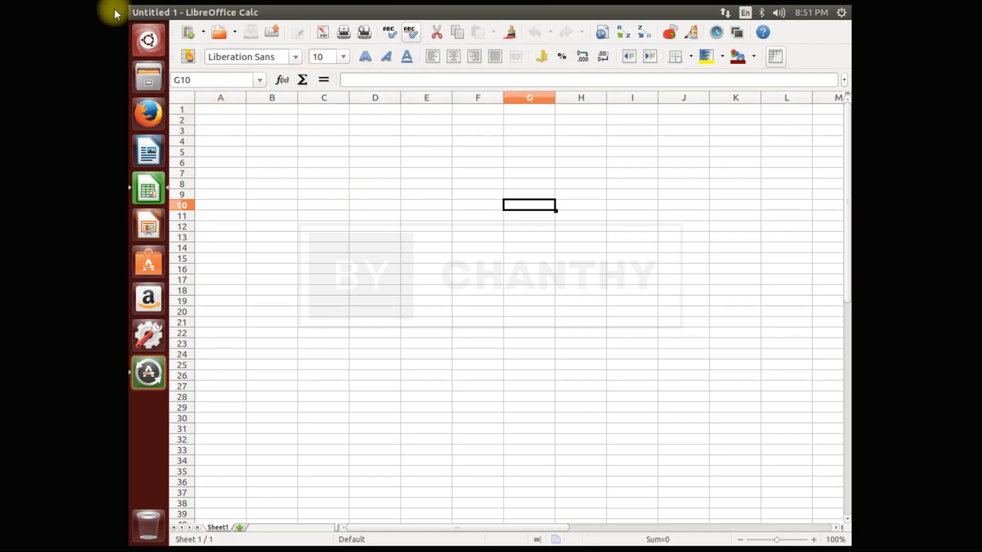
pyautogui.click(132, 13)
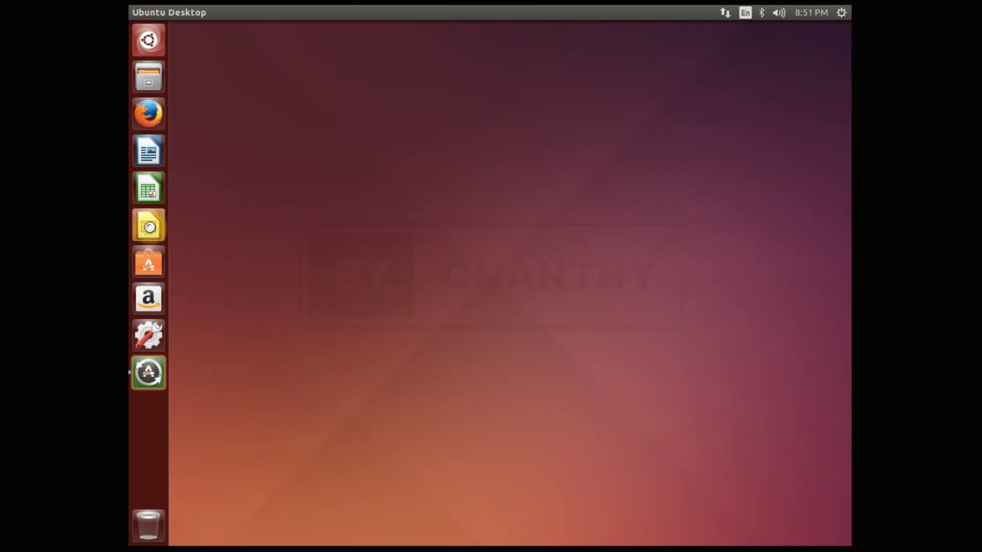
# Preview the Wipe and Wheel Clockwise, 1 Spoke transitions in a blank Impress presentation, and close it without saving.
pyautogui.click(148, 225)
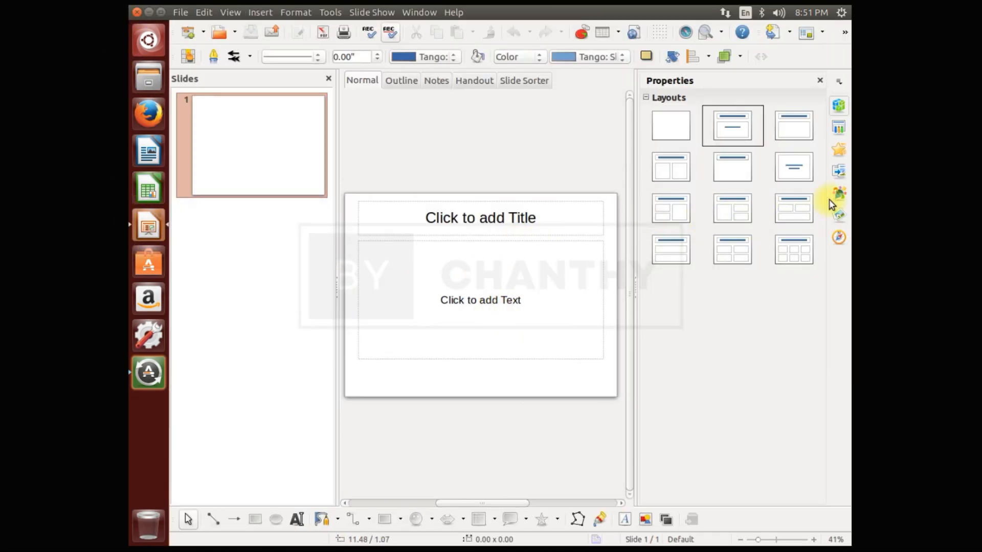
pyautogui.click(844, 172)
pyautogui.click(696, 122)
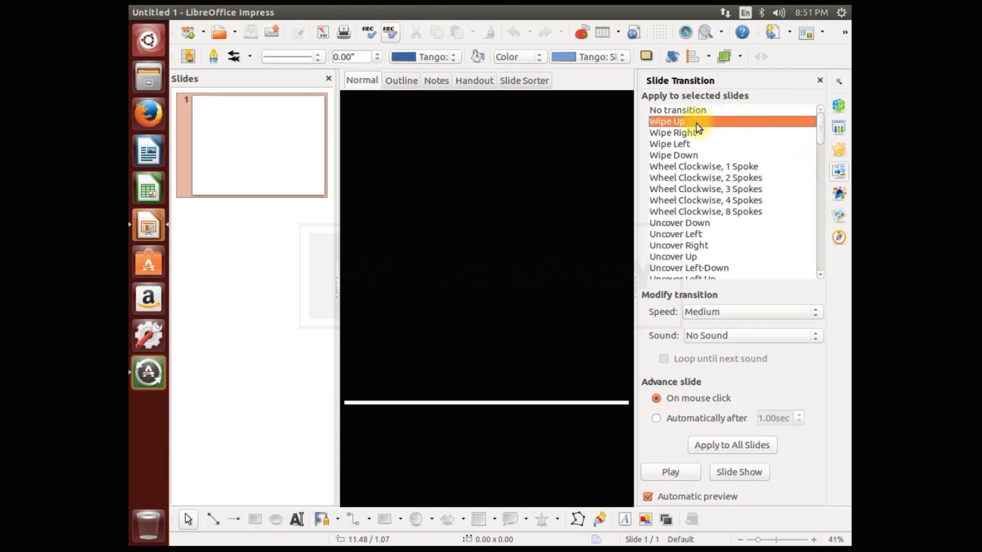
pyautogui.click(699, 134)
pyautogui.click(699, 145)
pyautogui.click(698, 155)
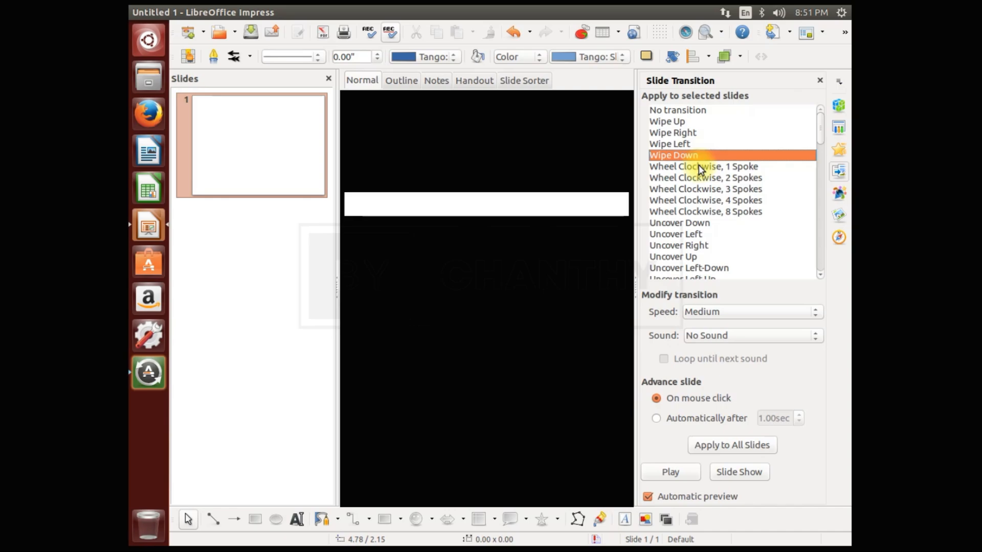
pyautogui.click(699, 165)
pyautogui.click(137, 11)
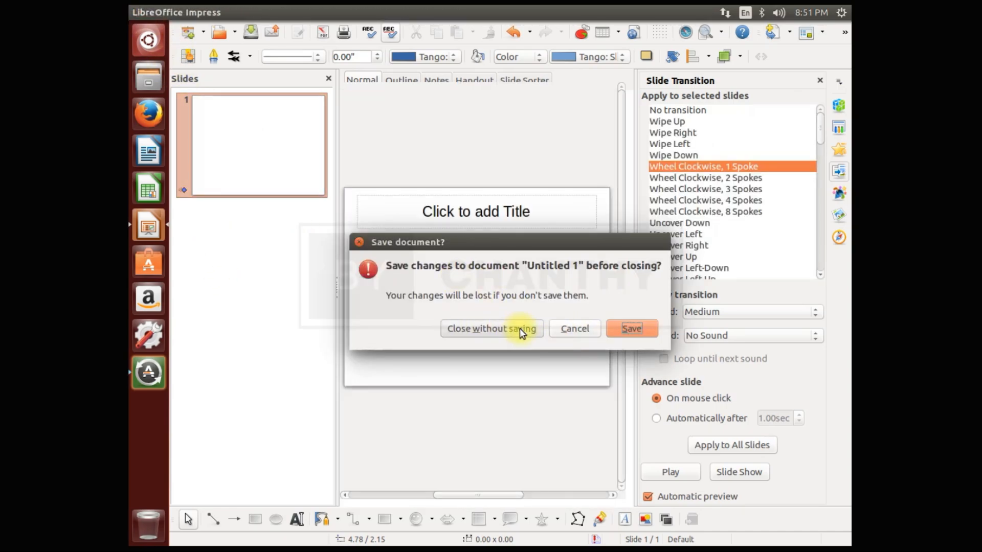
pyautogui.click(522, 331)
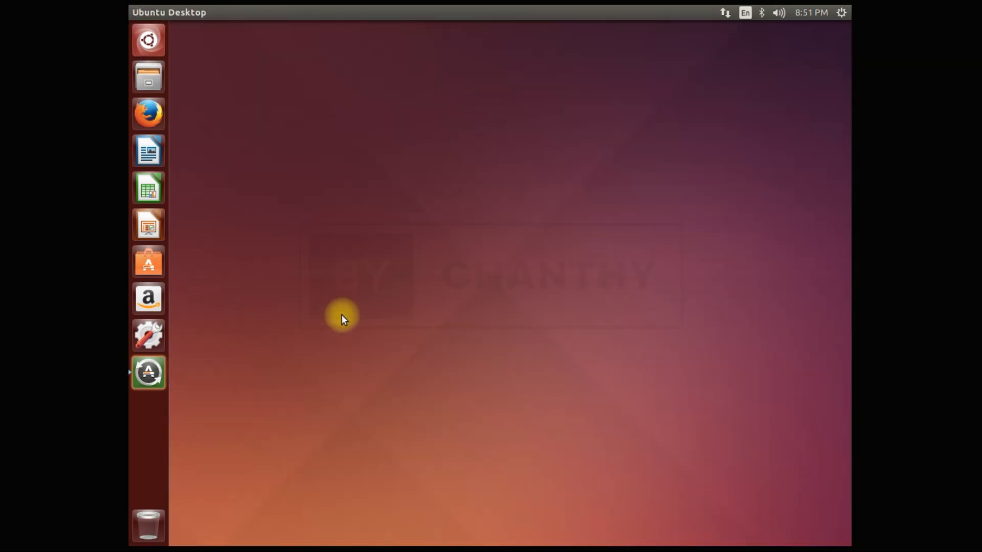
pyautogui.click(156, 260)
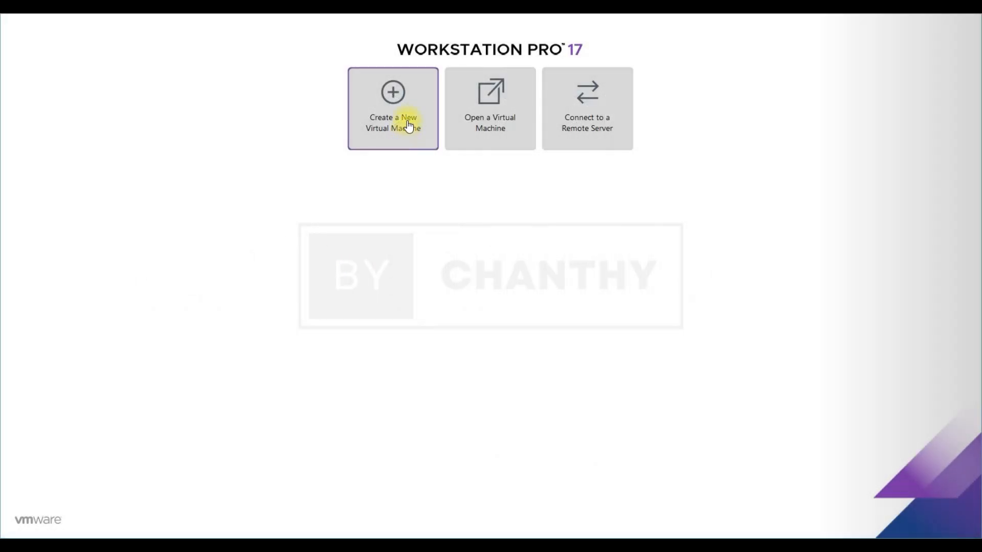
# Switch to VMware Workstation Pro and start creating a new virtual machine with the Typical configuration.
pyautogui.click(405, 125)
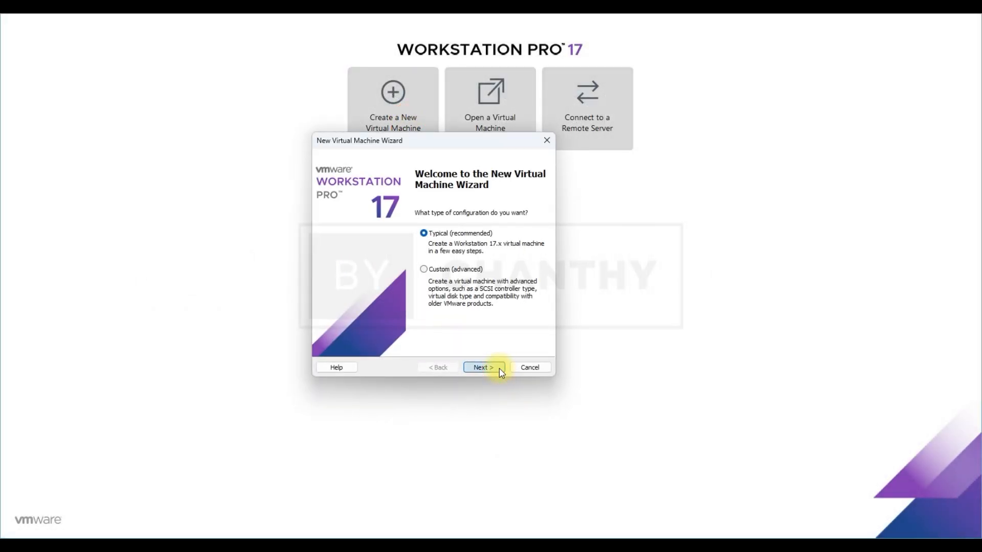
pyautogui.click(484, 368)
# Choose the Ubuntu-14.04.5 image from the Ubuntu folder as the installer disc image for the new virtual machine.
pyautogui.click(380, 260)
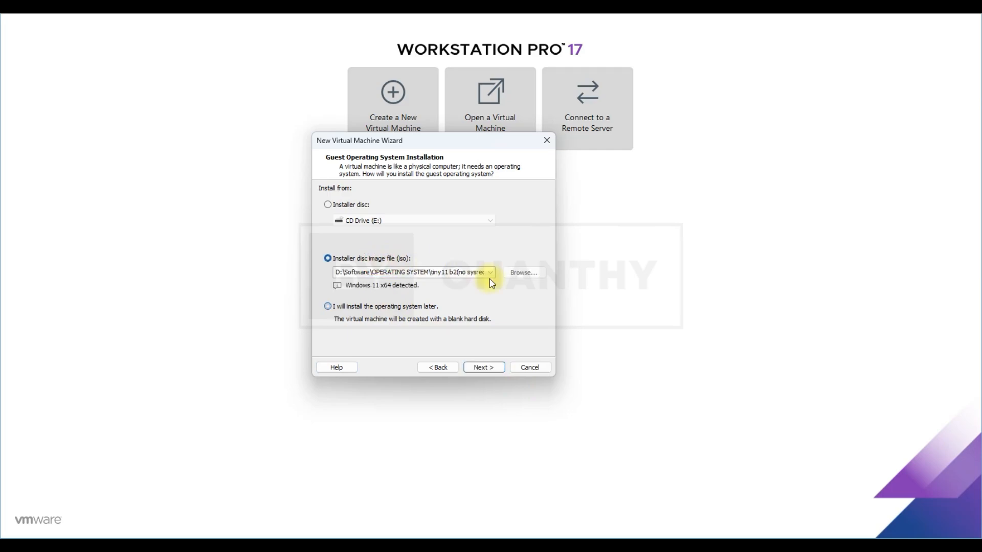
pyautogui.click(532, 275)
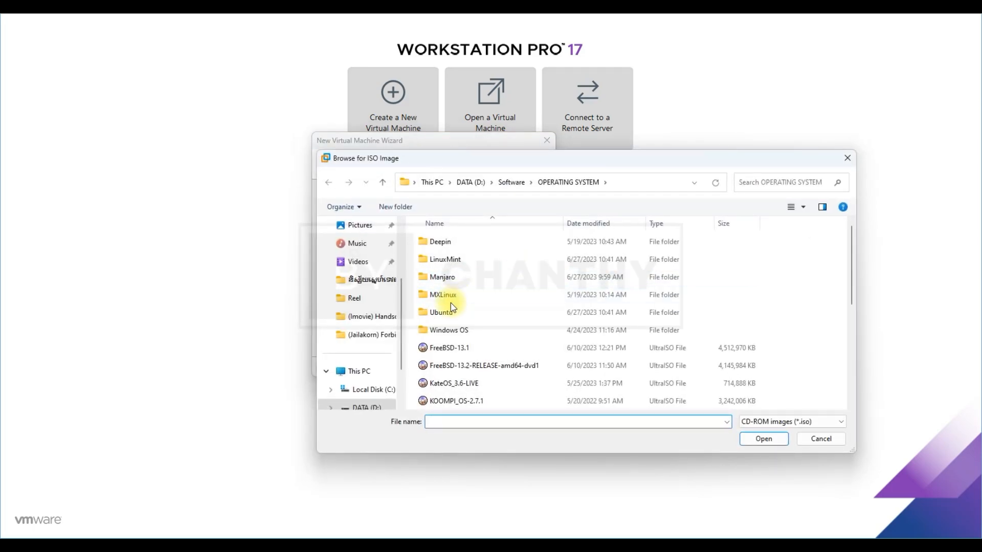
pyautogui.doubleClick(457, 317)
pyautogui.scroll(-3, 475, 391)
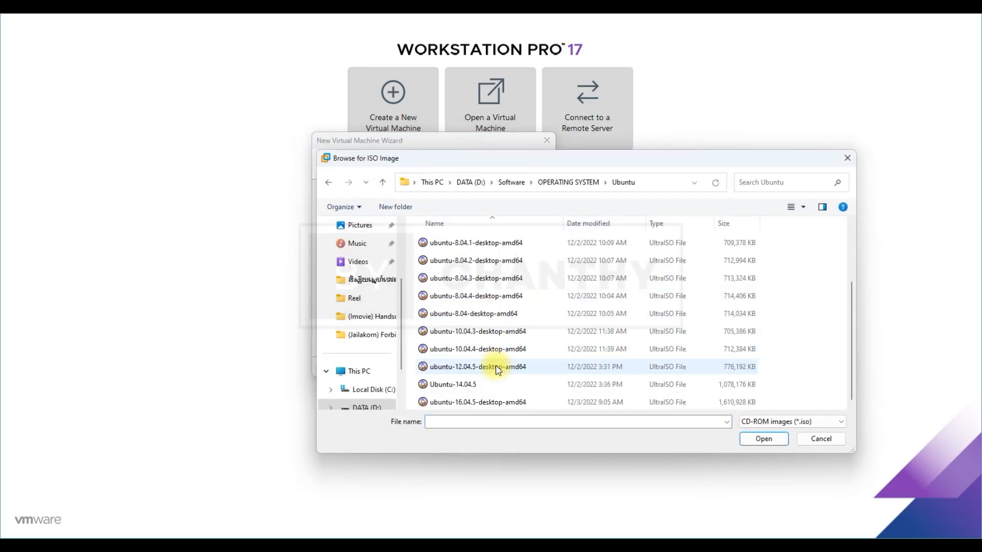
pyautogui.click(470, 388)
pyautogui.click(765, 438)
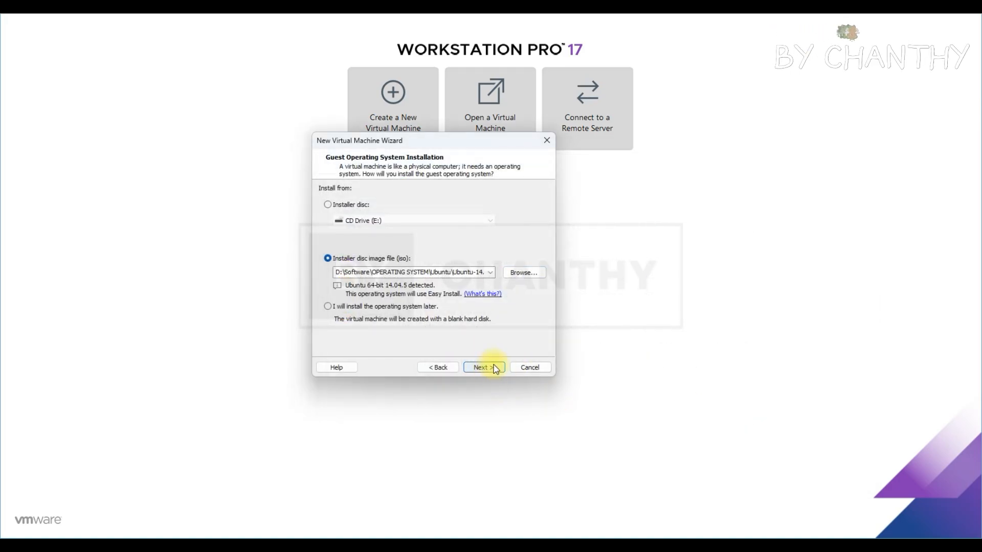
# Choose to install the operating system later and accept Linux with version Ubuntu 64-bit as the guest system.
pyautogui.click(357, 307)
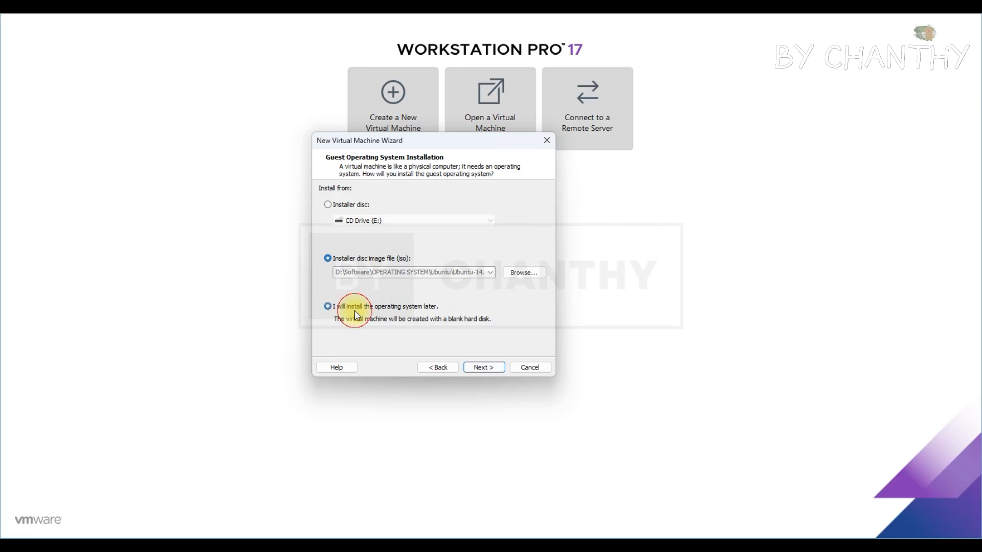
pyautogui.click(483, 367)
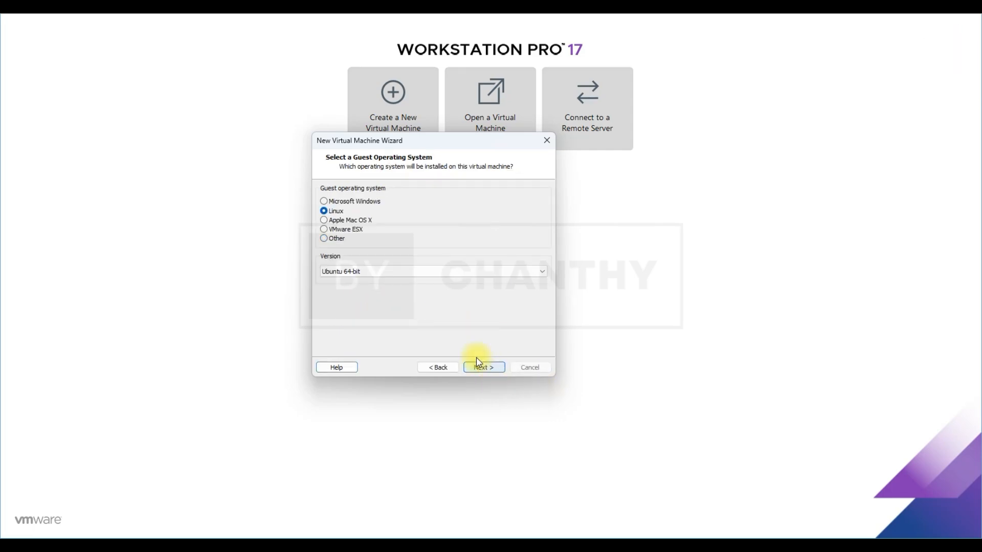
pyautogui.click(393, 274)
pyautogui.click(390, 398)
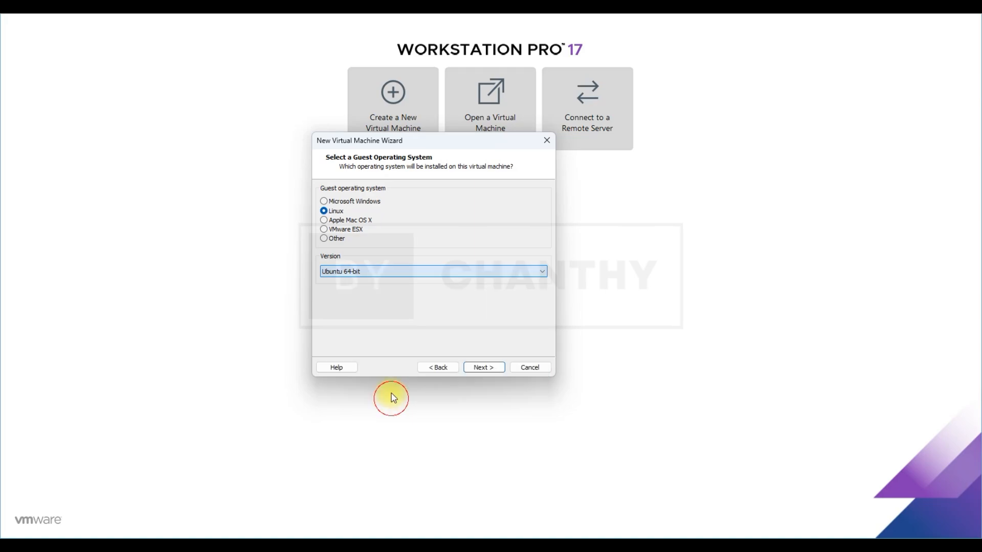
pyautogui.click(481, 368)
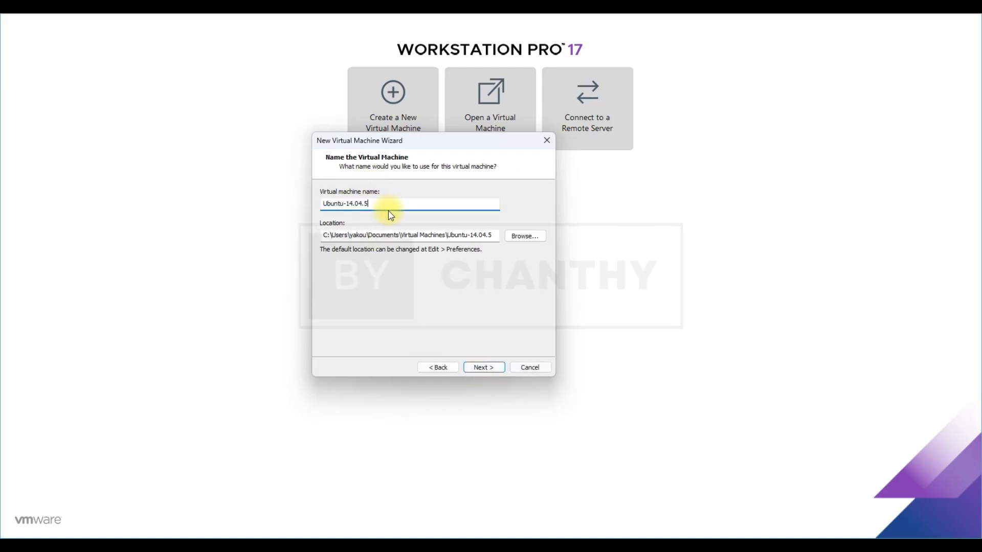
# Name the virtual machine Ubuntu-14.04.5 and set an 80 GB maximum disk size, split into multiple files.
pyautogui.click(481, 367)
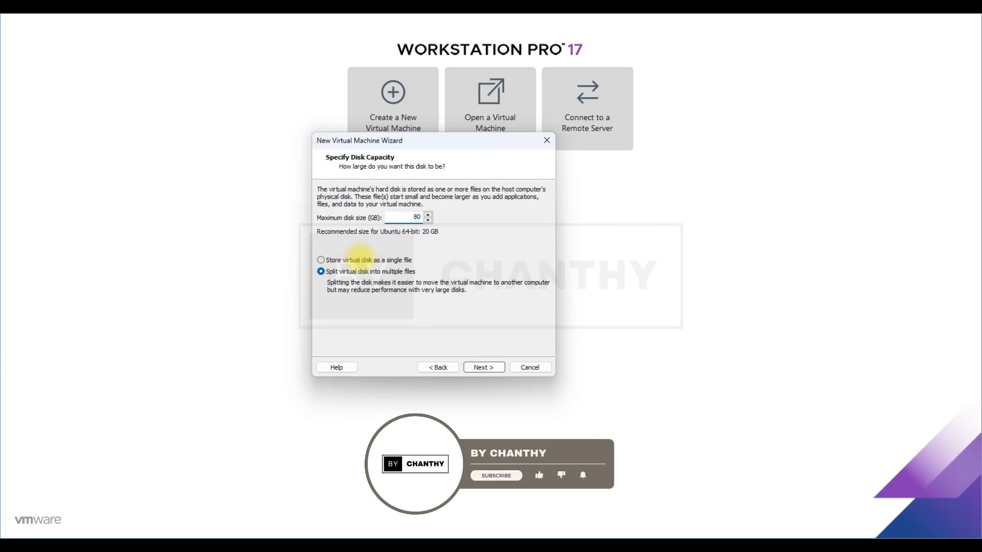
pyautogui.click(483, 367)
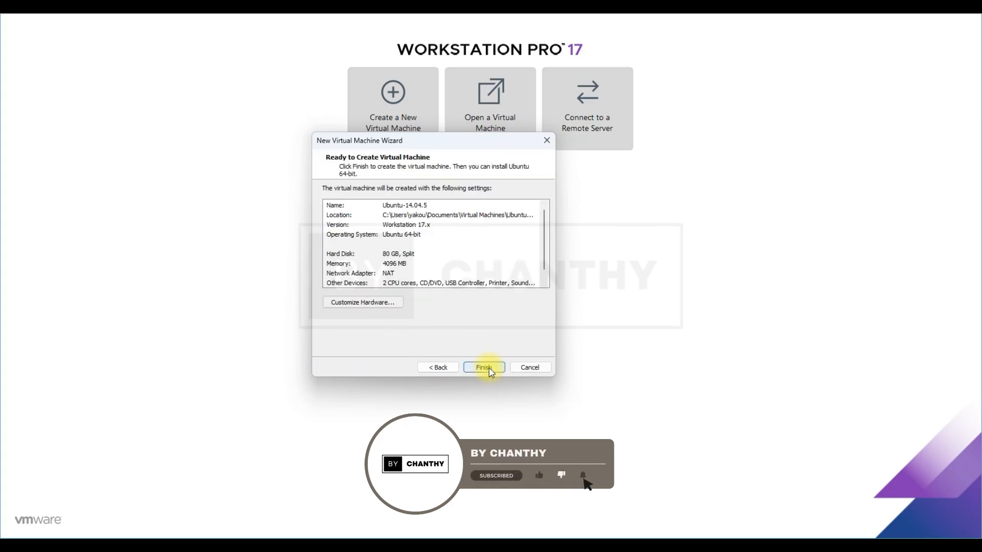
# Customize the virtual hardware so the CD/DVD drive uses the Ubuntu-14.04.5 ISO image file.
pyautogui.hotkey('alt', 'c')
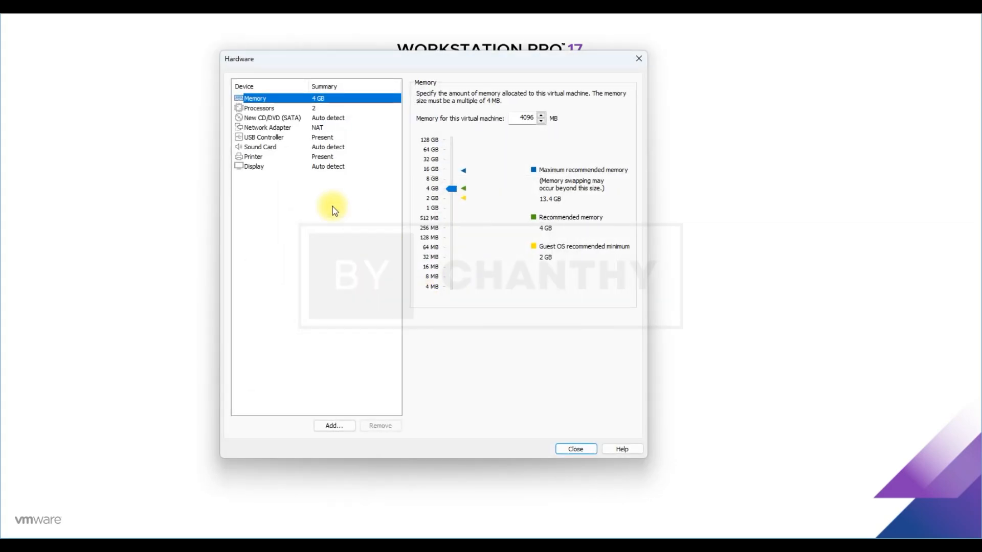
pyautogui.click(278, 118)
pyautogui.click(443, 163)
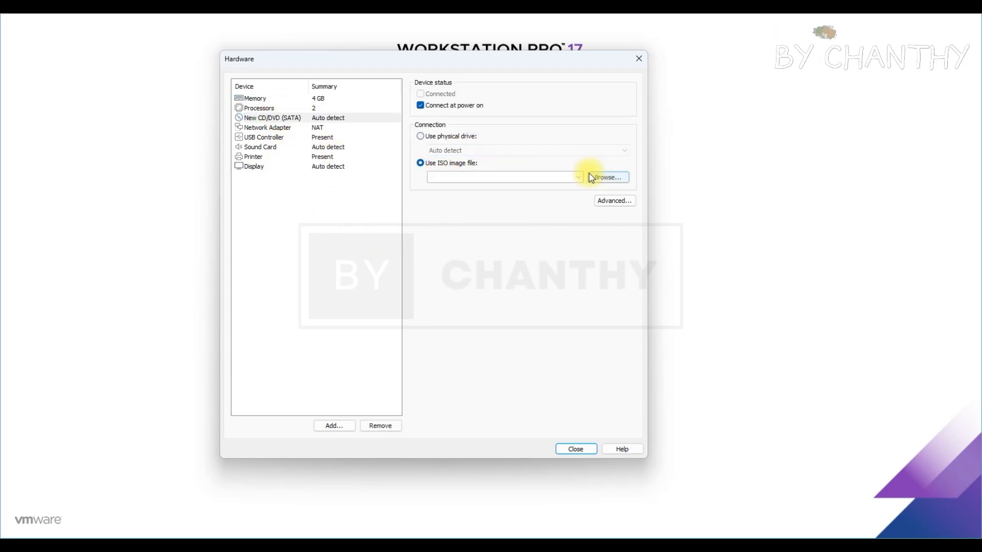
pyautogui.click(616, 177)
pyautogui.scroll(-2, 460, 263)
pyautogui.click(366, 303)
pyautogui.click(668, 357)
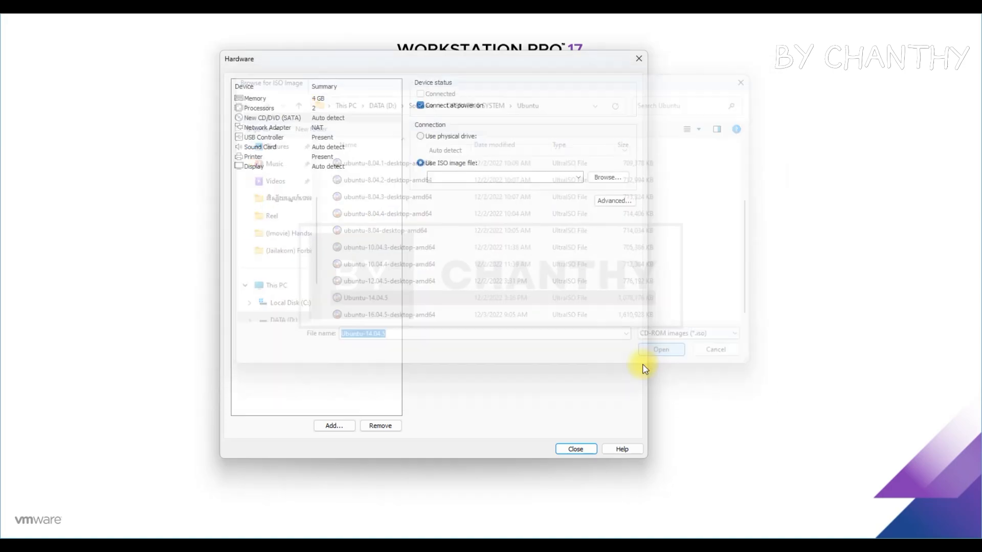
pyautogui.click(576, 450)
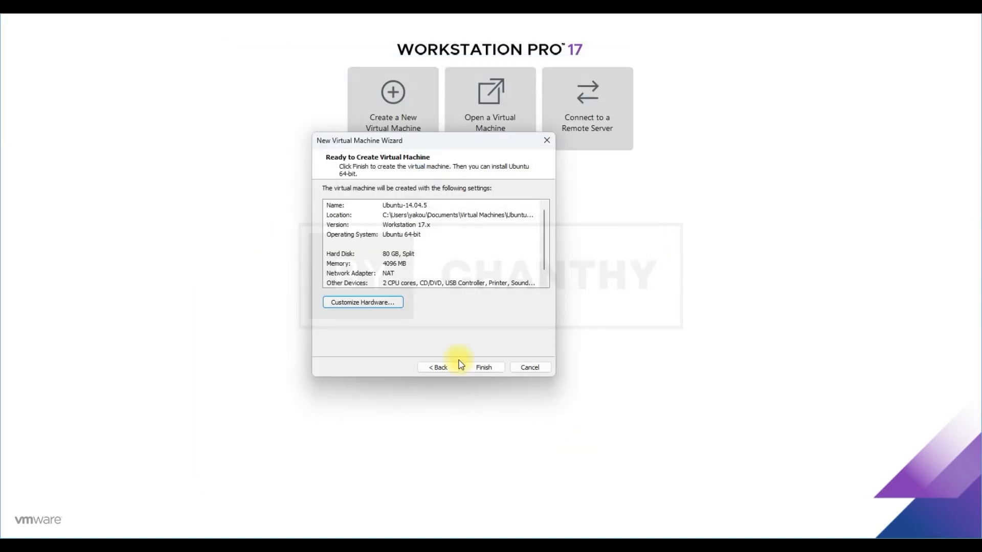
# Finish creating the Ubuntu-14.04.5 virtual machine and power it on, dismissing the notices that appear.
pyautogui.click(486, 368)
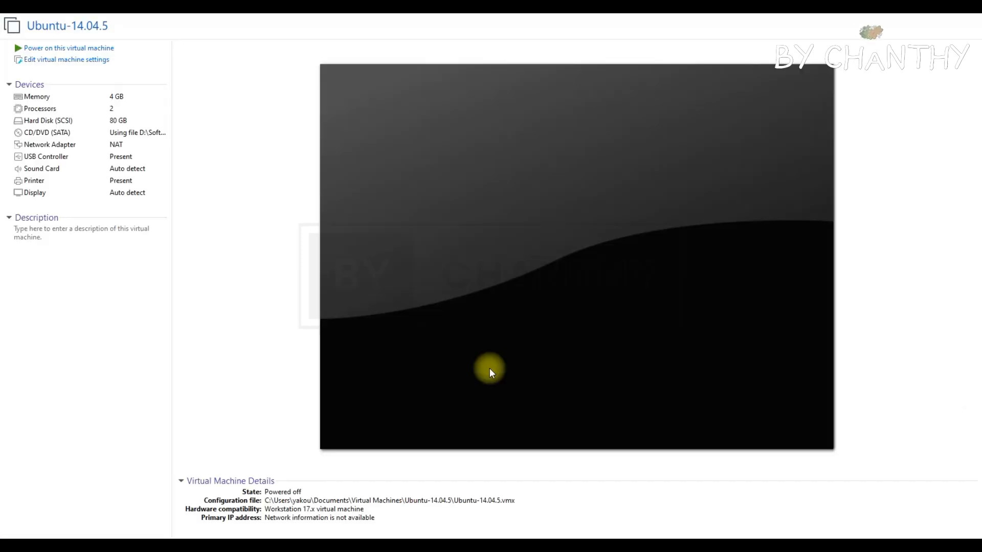
pyautogui.click(90, 48)
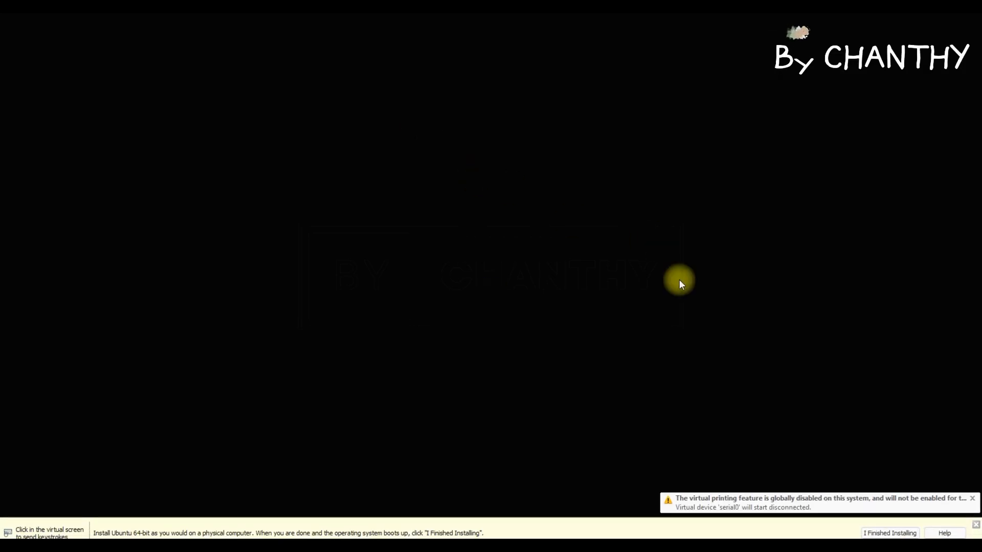
pyautogui.click(964, 491)
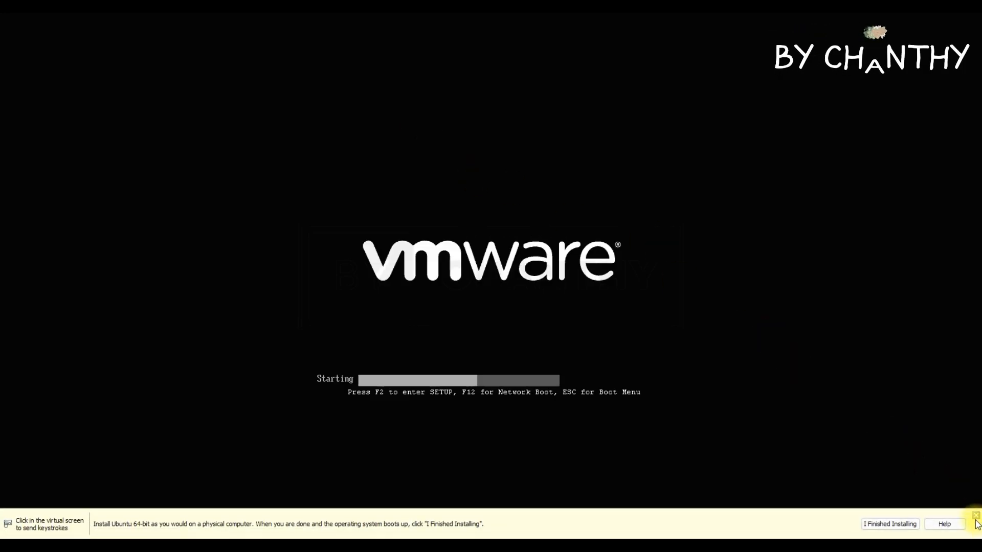
pyautogui.click(459, 274)
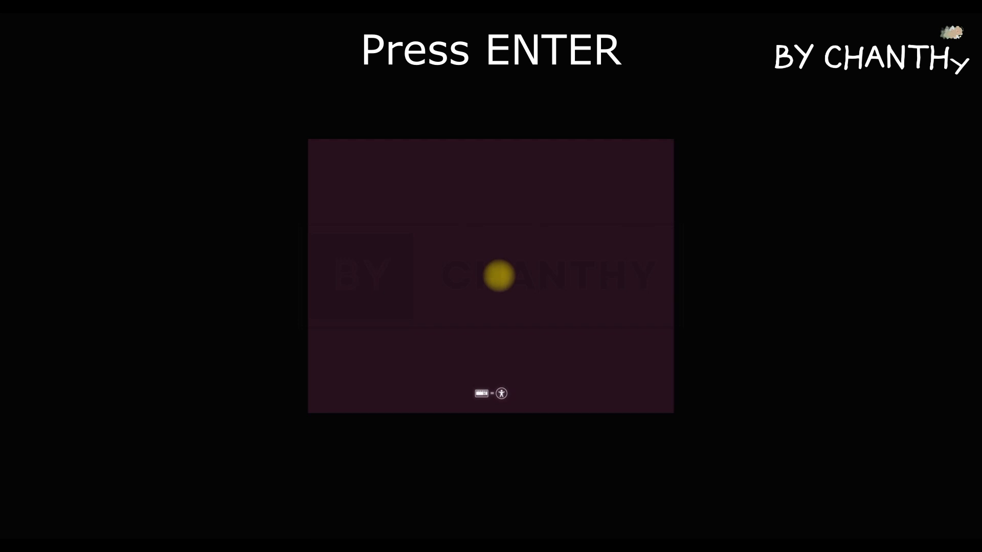
# Choose English as the boot menu language and start Install Ubuntu.
pyautogui.press('Return')
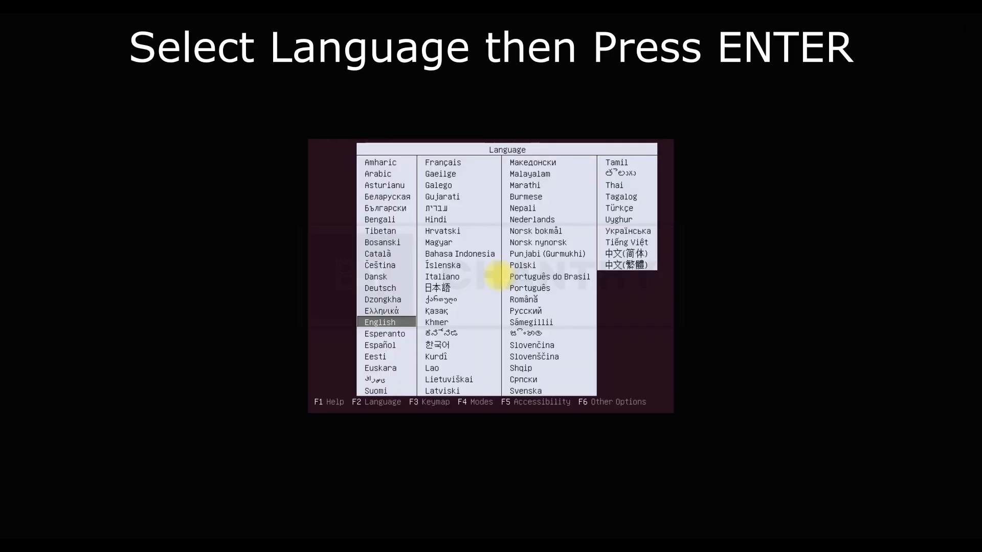
pyautogui.press('Return')
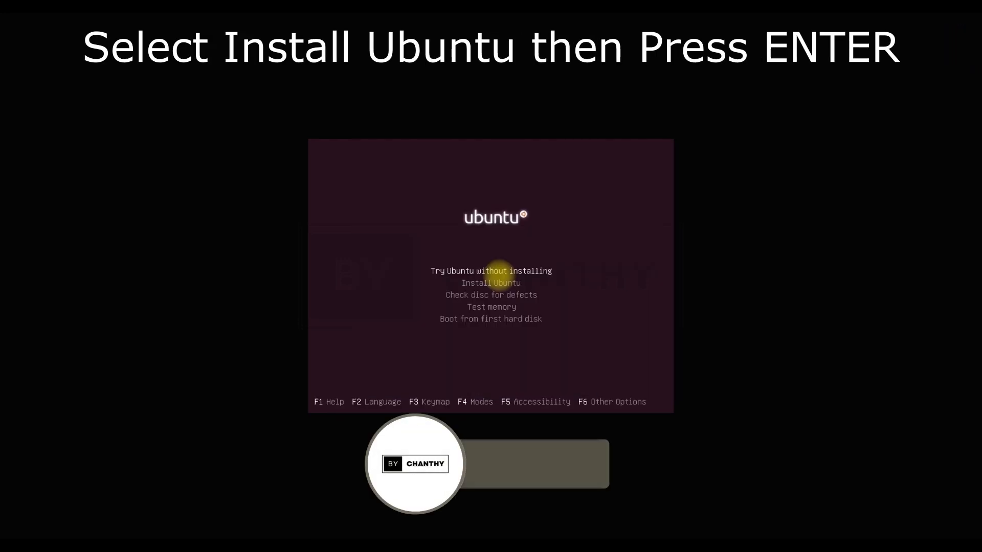
pyautogui.press('Down')
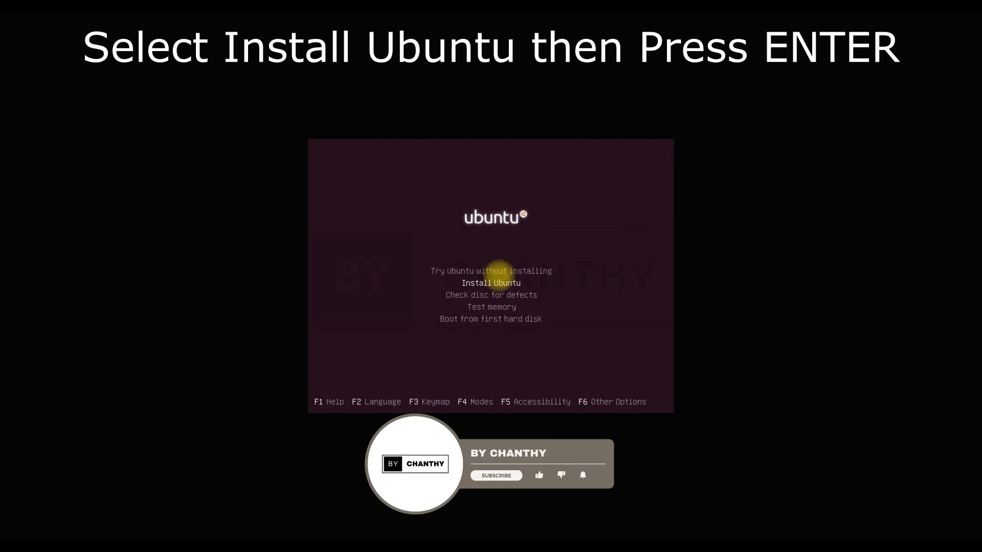
pyautogui.press('Return')
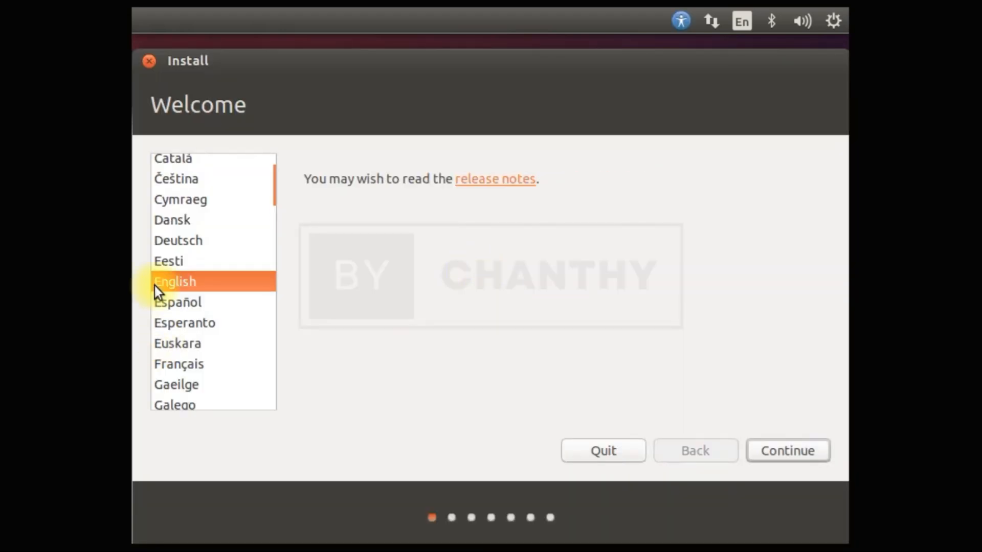
# Continue the installer in English without updates or third-party software, and erase the disk to install Ubuntu, approving the disk changes.
pyautogui.click(798, 453)
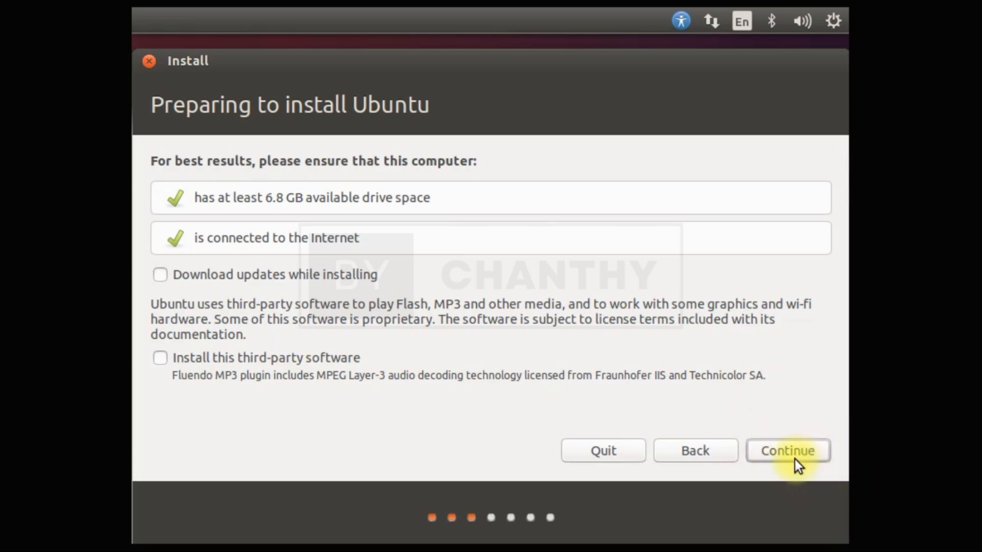
pyautogui.click(796, 455)
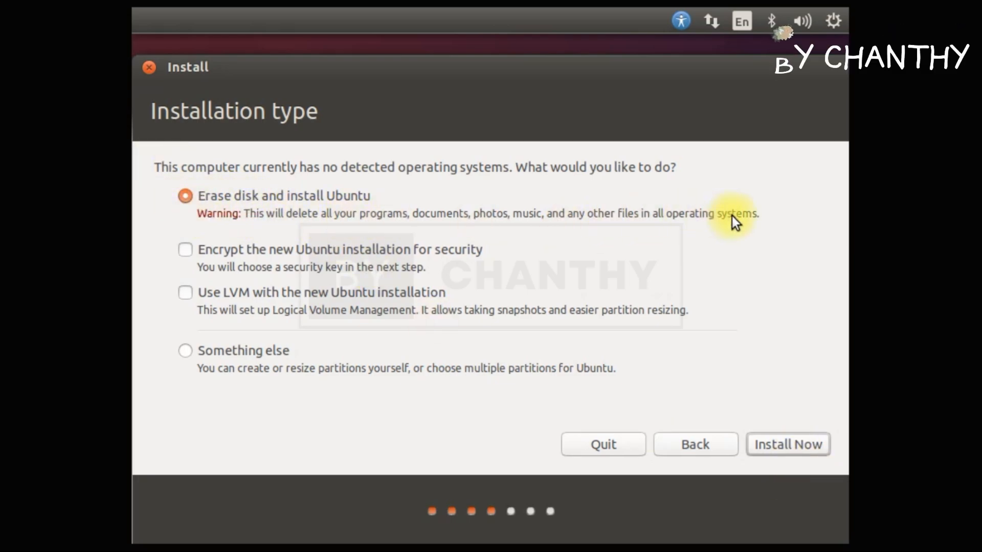
pyautogui.click(795, 449)
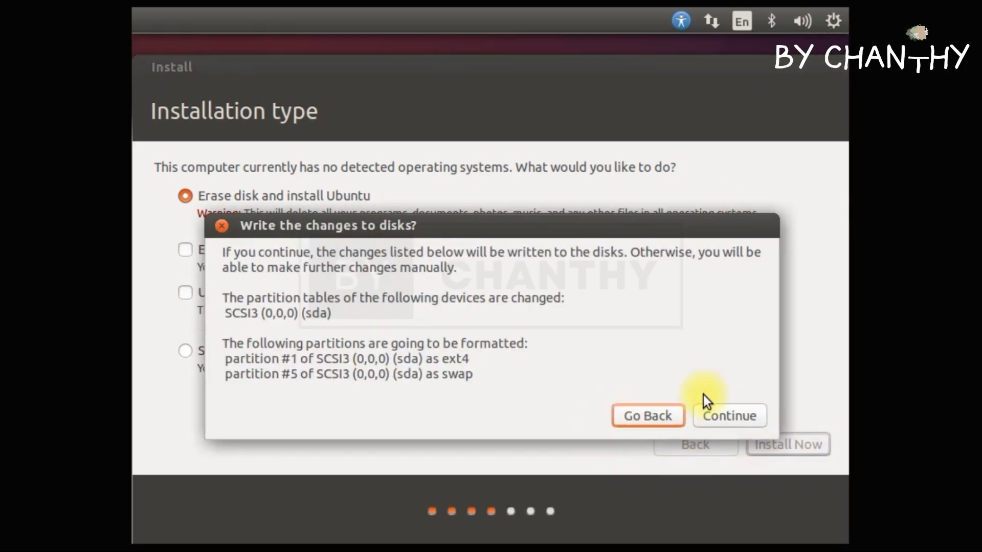
pyautogui.click(750, 420)
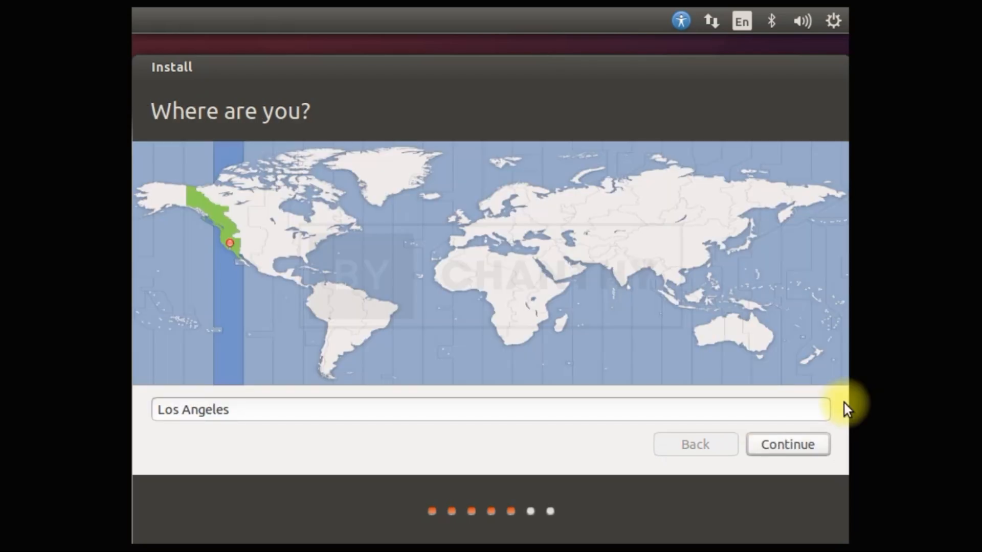
# Accept Los Angeles as the location and English (US) as the keyboard layout.
pyautogui.click(812, 448)
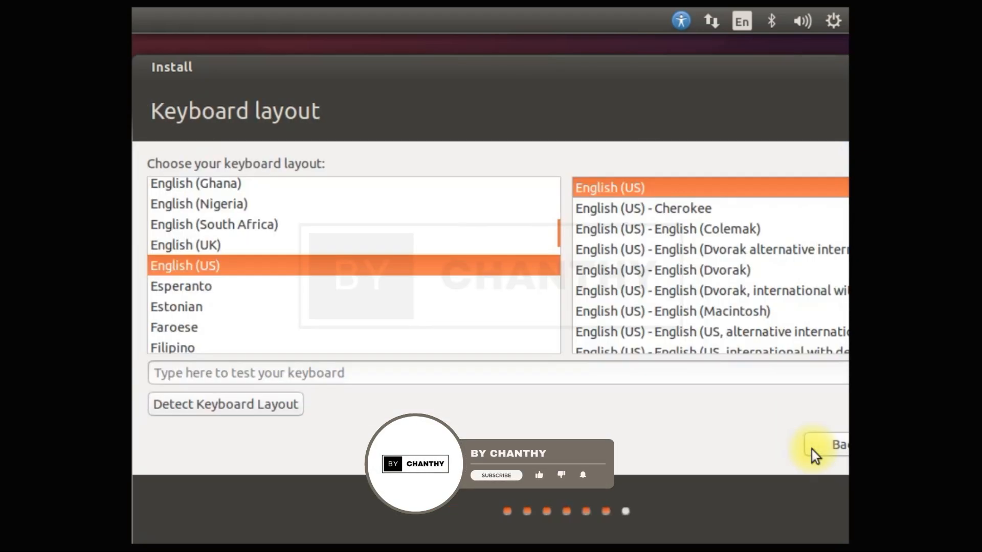
pyautogui.moveTo(717, 84); pyautogui.dragTo(526, 78)
pyautogui.click(766, 466)
# Enter the user's name and set the computer's name to Topshare-Ubuntu.
pyautogui.write('Tops')
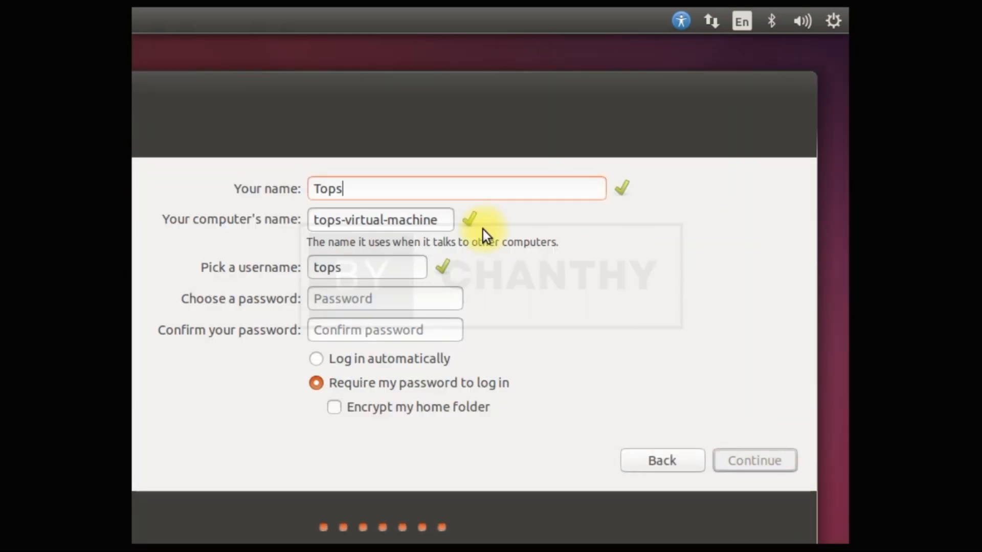
pyautogui.write('hare')
pyautogui.moveTo(371, 220); pyautogui.dragTo(514, 222)
pyautogui.write('Ubuntu')
pyautogui.press('Left')
pyautogui.press('Home')
pyautogui.press('Delete')
pyautogui.write('T')
# Enter and confirm the account password, and complete the installation with a restart of the machine.
pyautogui.click(377, 305)
pyautogui.write('**********')
pyautogui.click(375, 324)
pyautogui.write('**********')
pyautogui.click(776, 463)
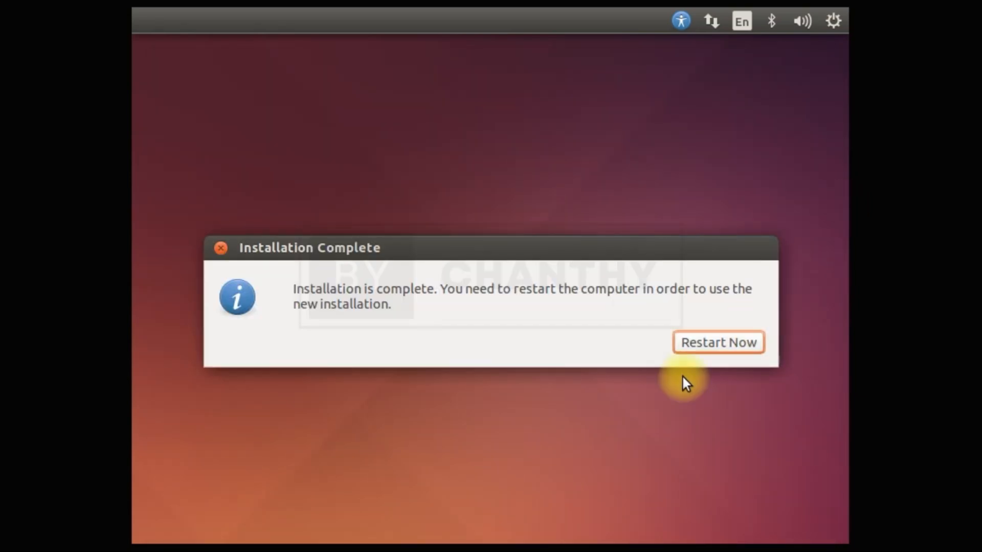
pyautogui.click(736, 345)
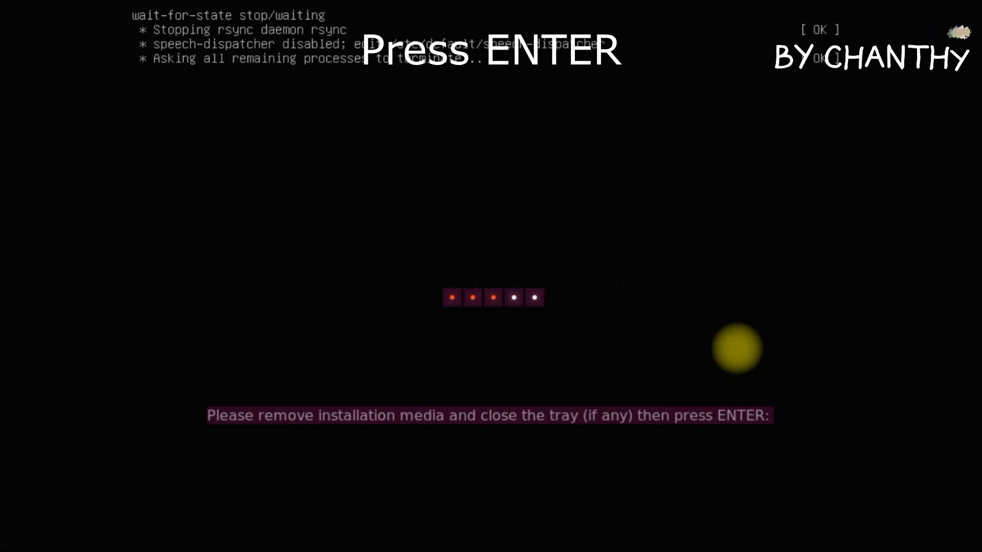
pyautogui.press('Return')
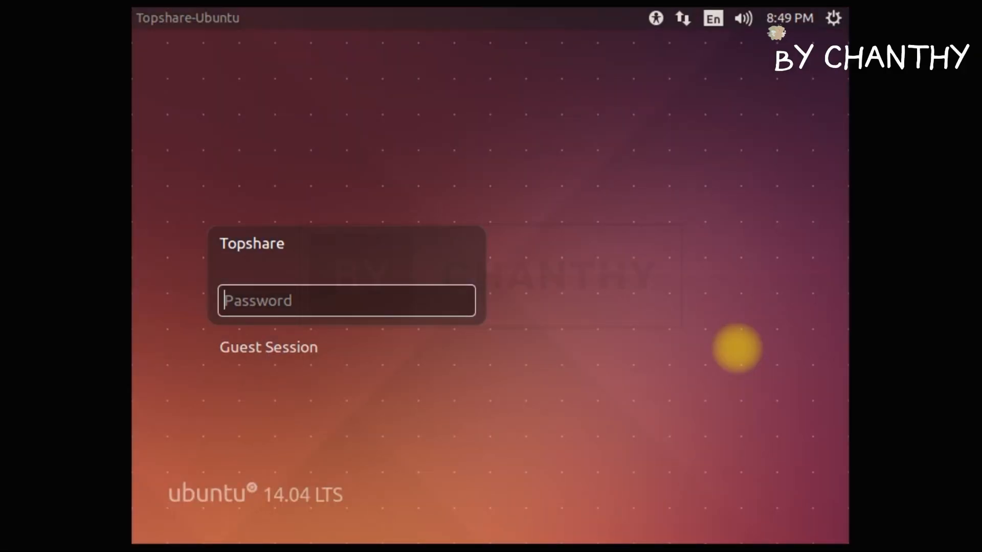
# Log in with the account password and postpone the offered Ubuntu 16.04.7 LTS upgrade.
pyautogui.write('•••••••')
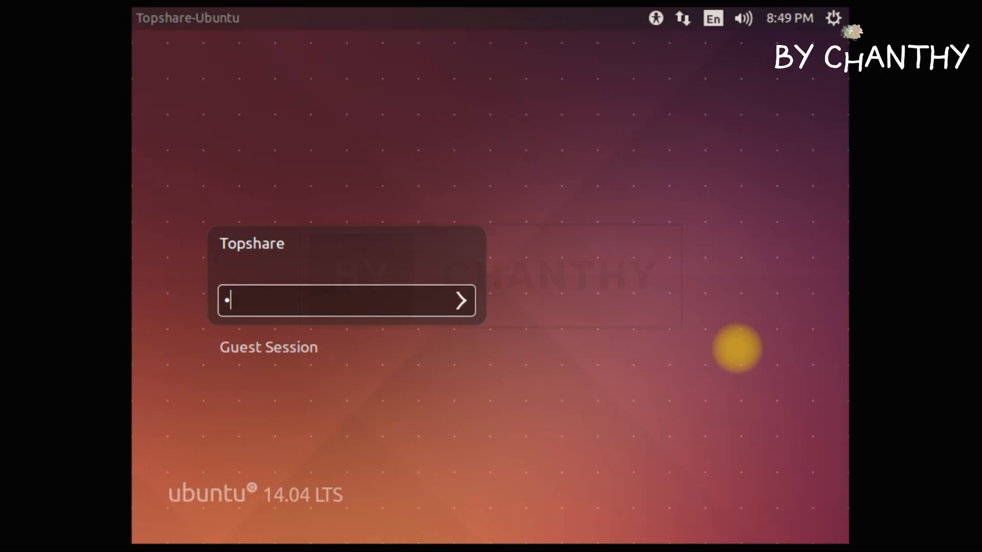
pyautogui.write('••••')
pyautogui.press('Return')
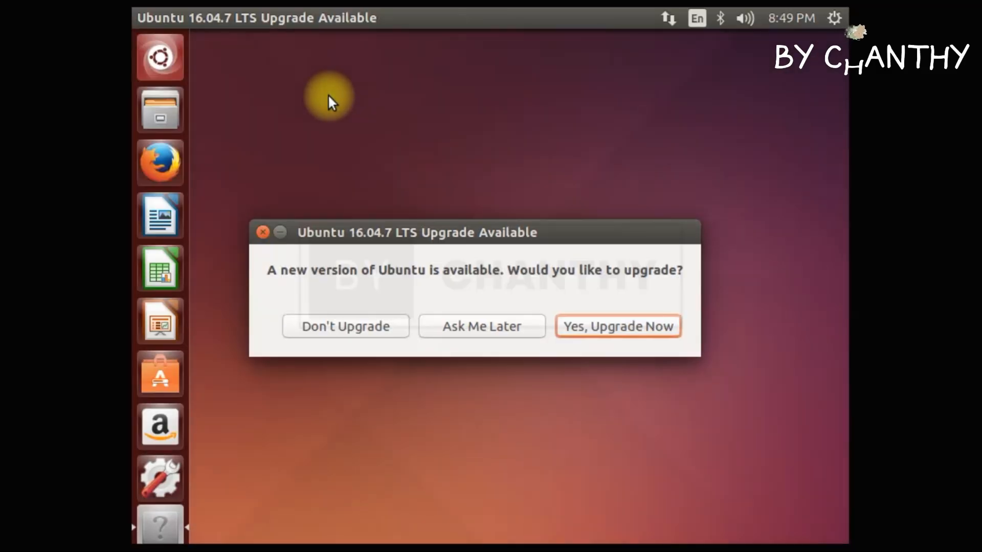
pyautogui.click(490, 329)
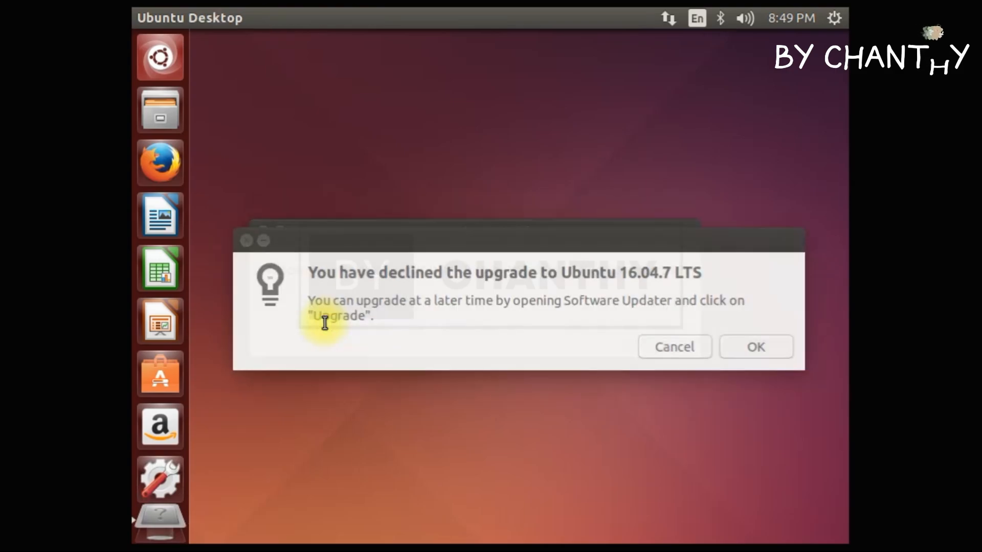
pyautogui.click(745, 344)
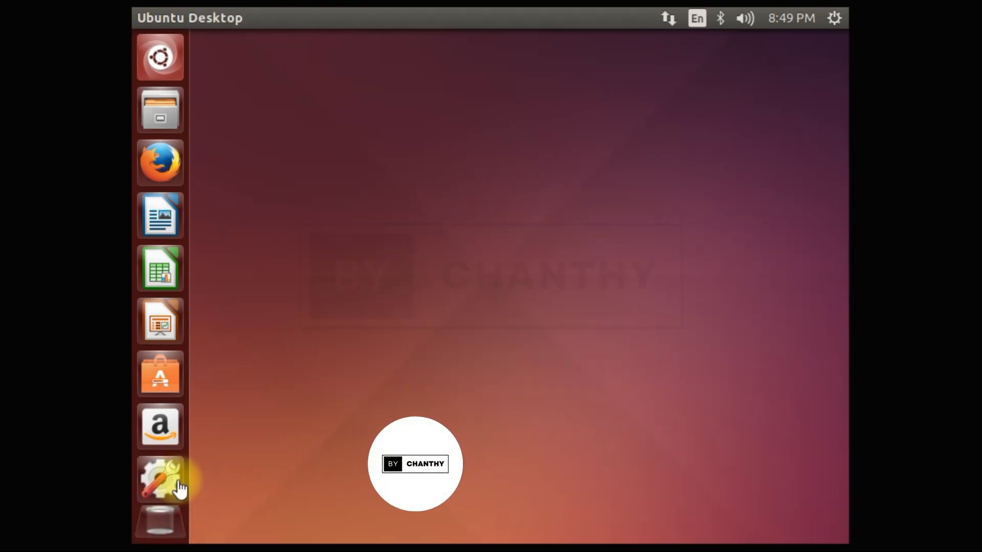
# Set the display resolution to 1152 x 864 (4:3) in the system settings and keep the new configuration.
pyautogui.click(162, 478)
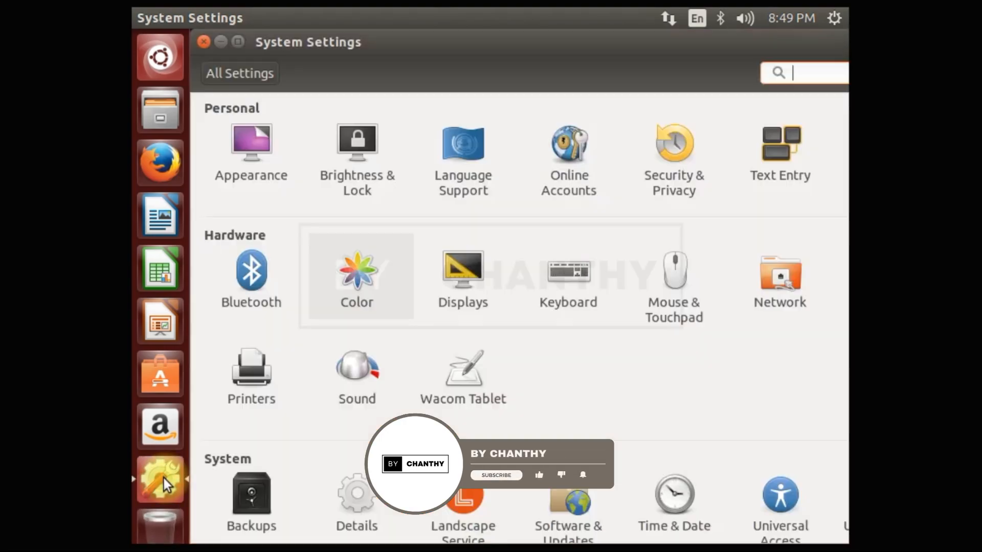
pyautogui.click(460, 278)
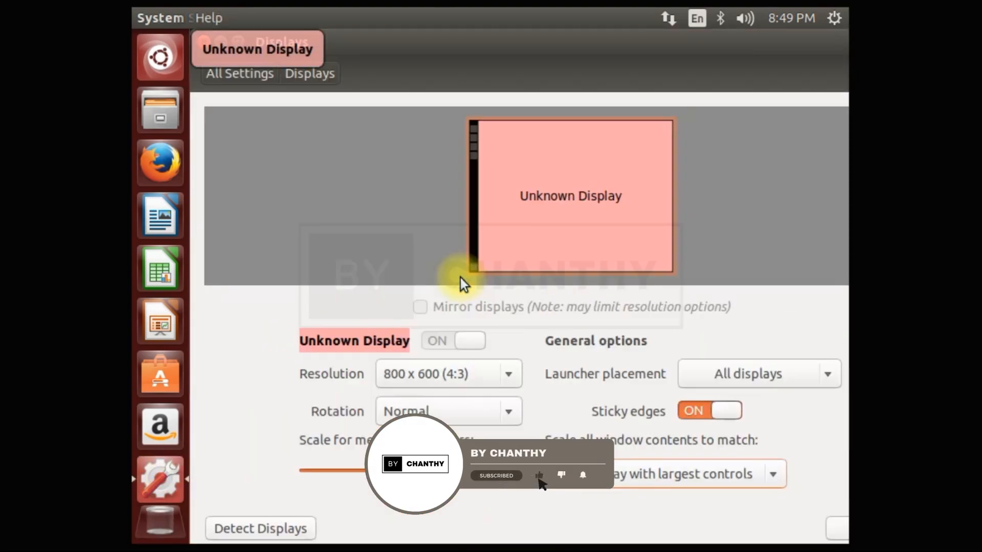
pyautogui.click(482, 377)
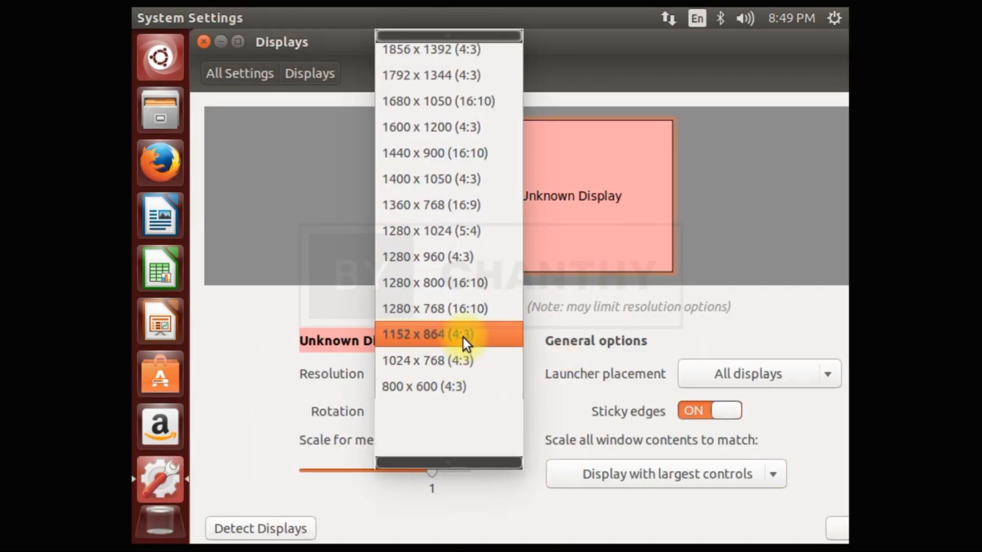
pyautogui.click(462, 336)
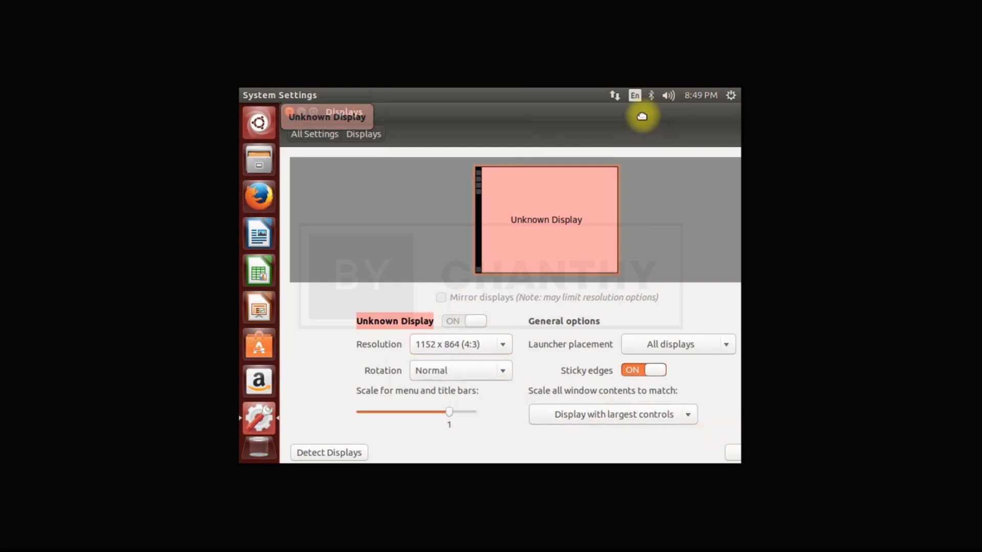
pyautogui.click(594, 450)
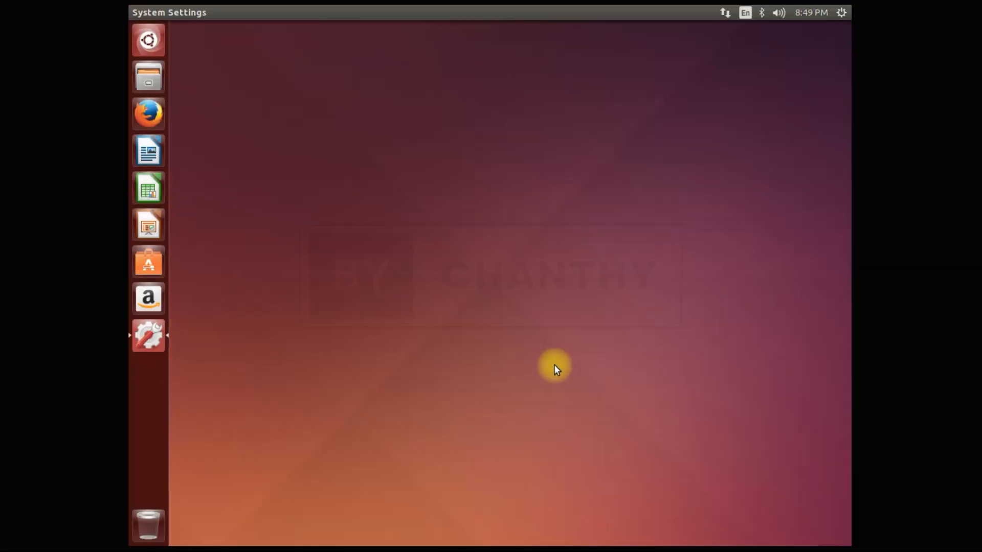
pyautogui.click(148, 331)
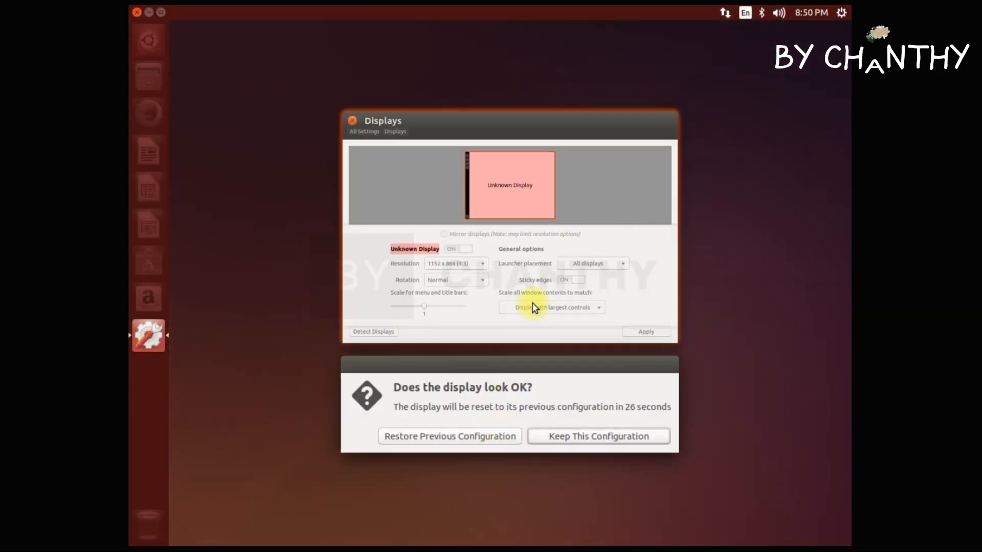
pyautogui.click(587, 438)
pyautogui.moveTo(175, 138); pyautogui.dragTo(610, 146)
pyautogui.click(591, 219)
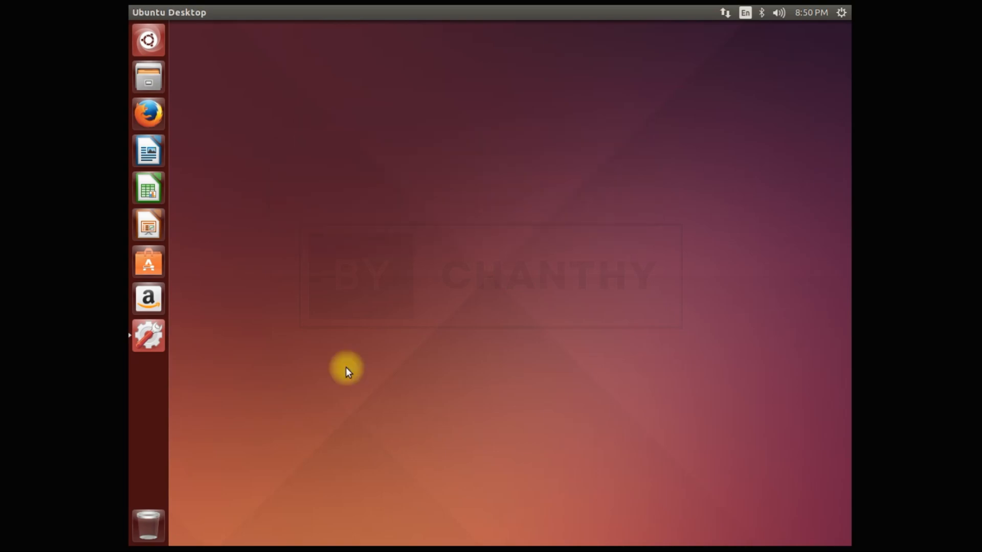
# Bring back the Displays window, move it toward the middle of the desktop and close it.
pyautogui.click(154, 342)
pyautogui.moveTo(179, 51); pyautogui.dragTo(680, 103)
pyautogui.moveTo(404, 79); pyautogui.dragTo(475, 90)
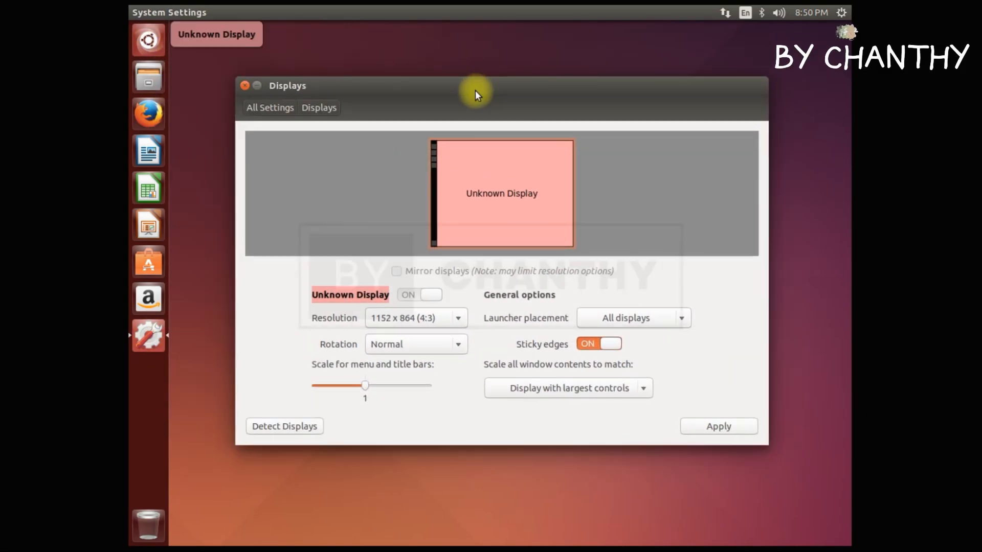
pyautogui.click(240, 85)
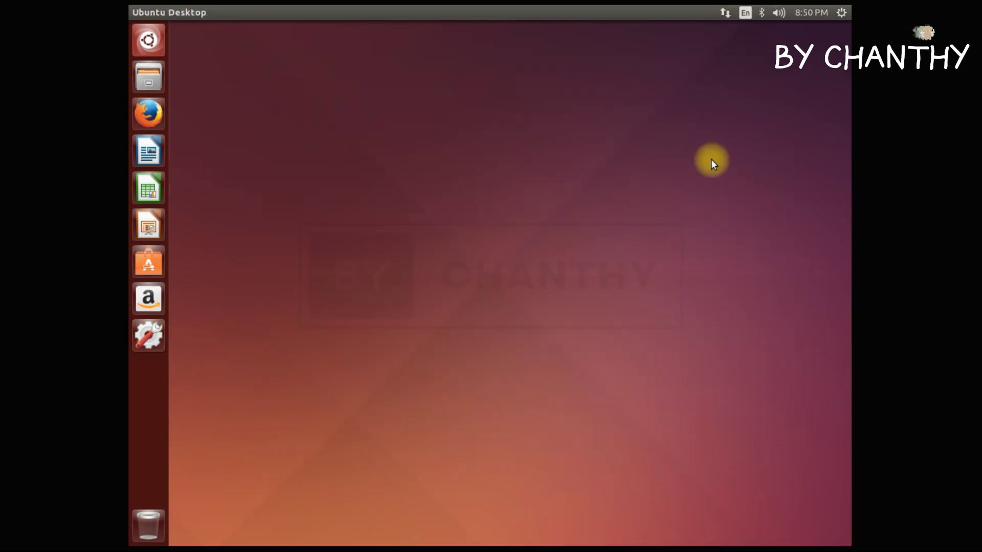
# Examine the computer's system details overview and close it.
pyautogui.click(842, 14)
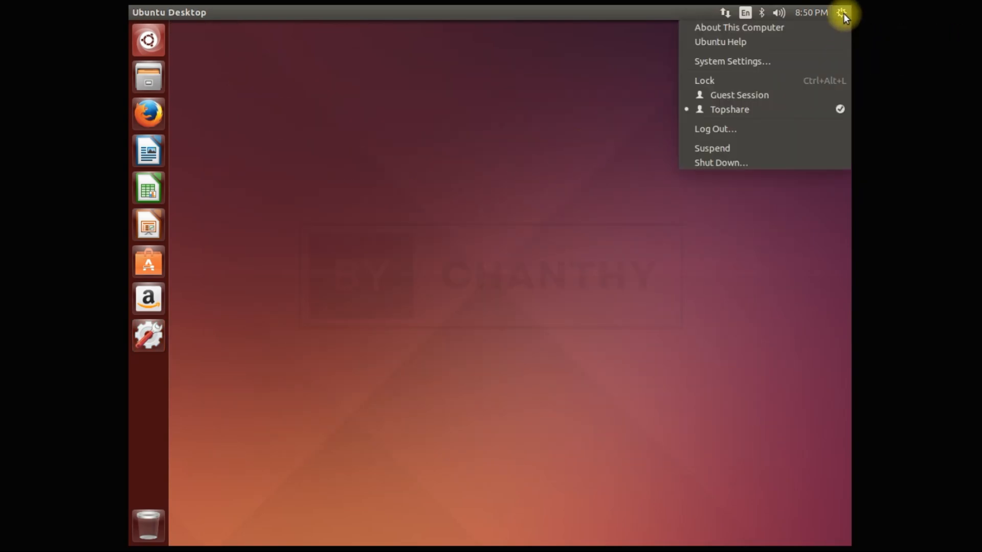
pyautogui.click(839, 28)
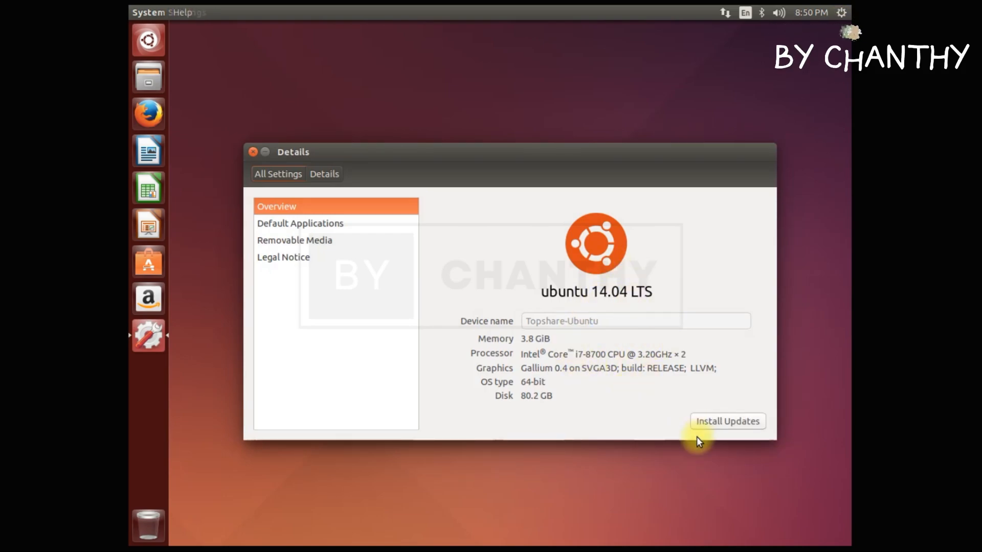
pyautogui.click(253, 152)
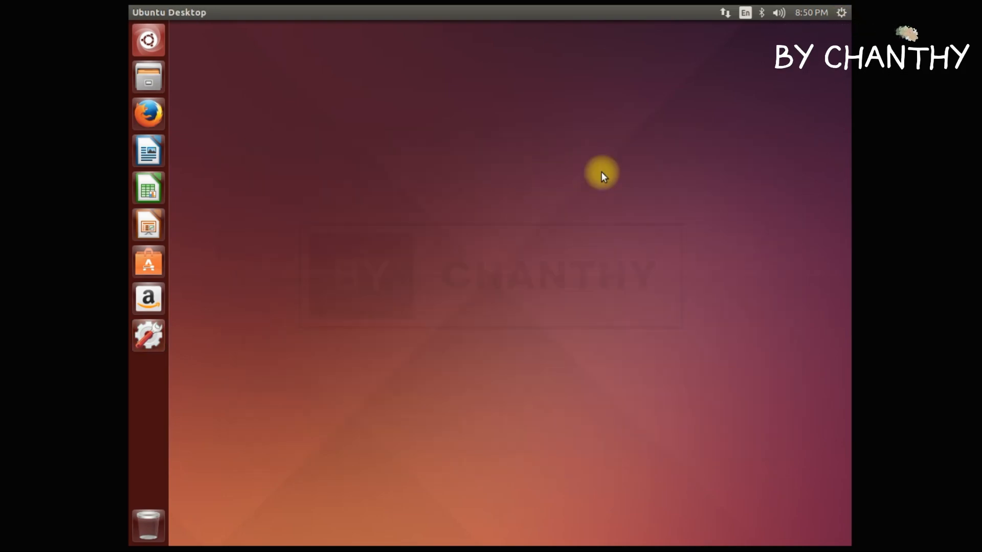
# Look through the clock, session, keyboard layout and network indicator menus and the Dash's application overview.
pyautogui.click(811, 12)
pyautogui.moveTo(839, 15)
pyautogui.moveTo(809, 10)
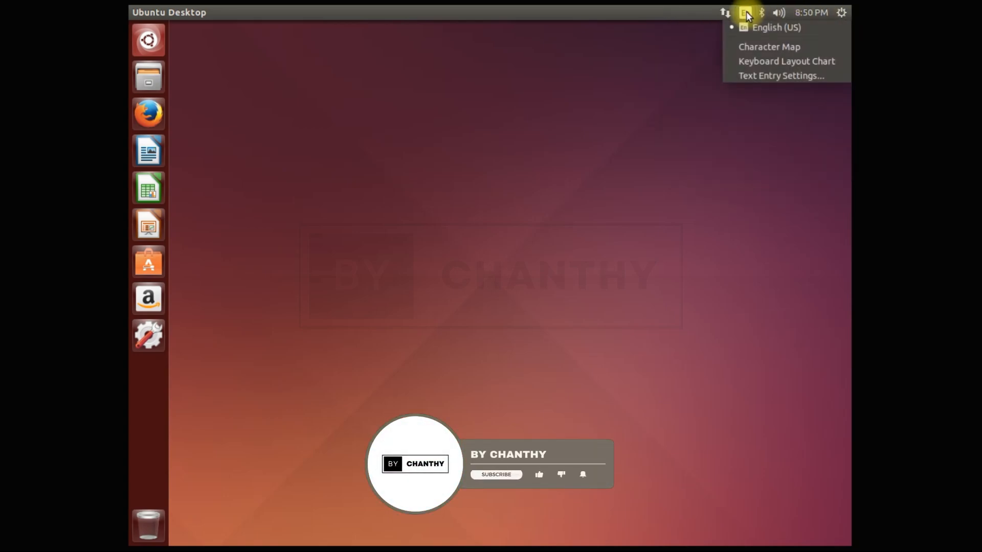
pyautogui.moveTo(729, 15)
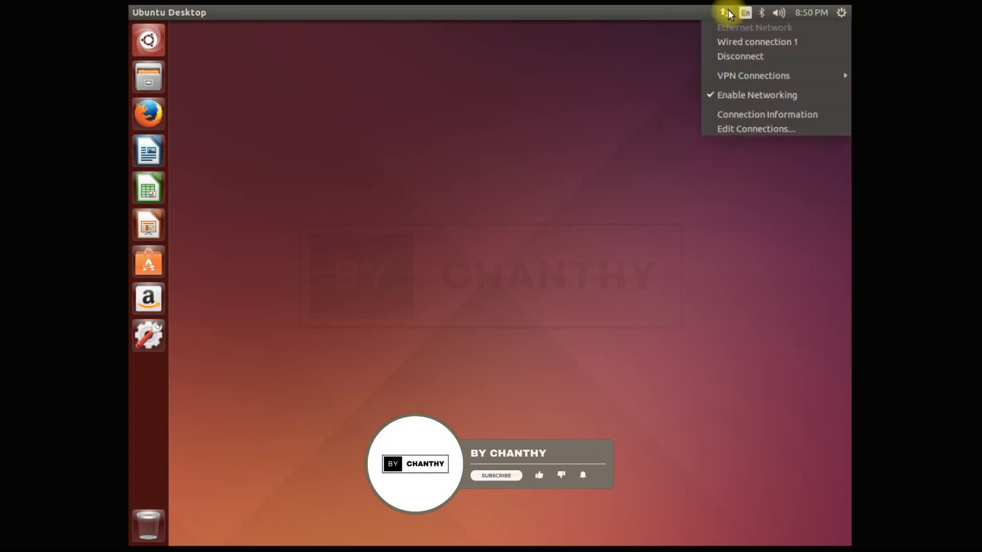
pyautogui.click(294, 119)
pyautogui.click(148, 40)
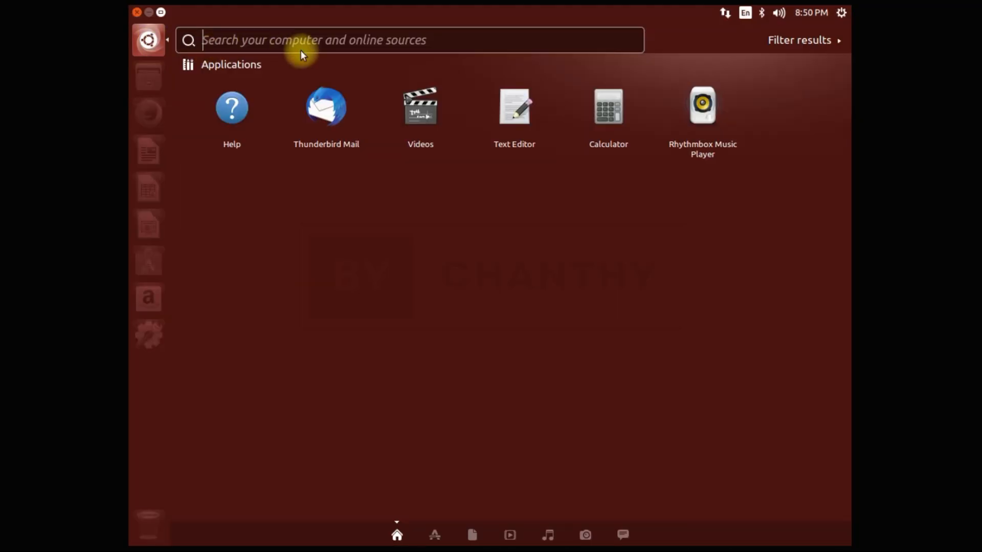
pyautogui.click(147, 39)
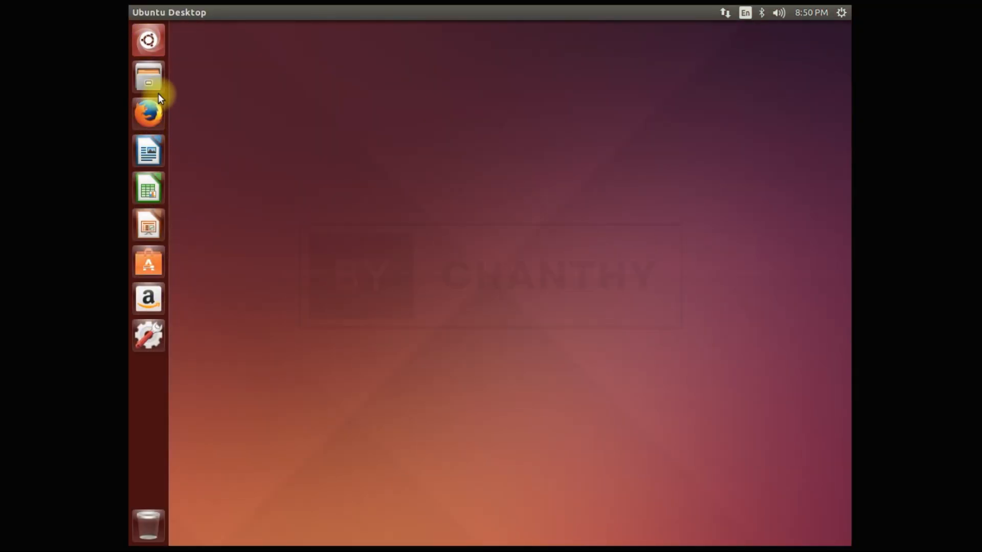
# Open the Home folder in Files and switch its contents to list view and back to icon view.
pyautogui.click(154, 83)
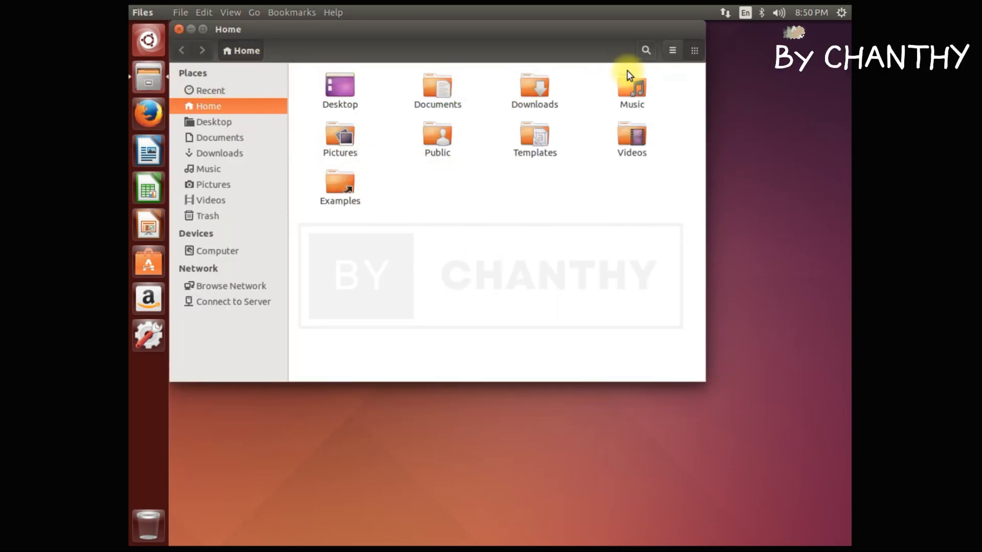
pyautogui.click(673, 50)
pyautogui.click(694, 49)
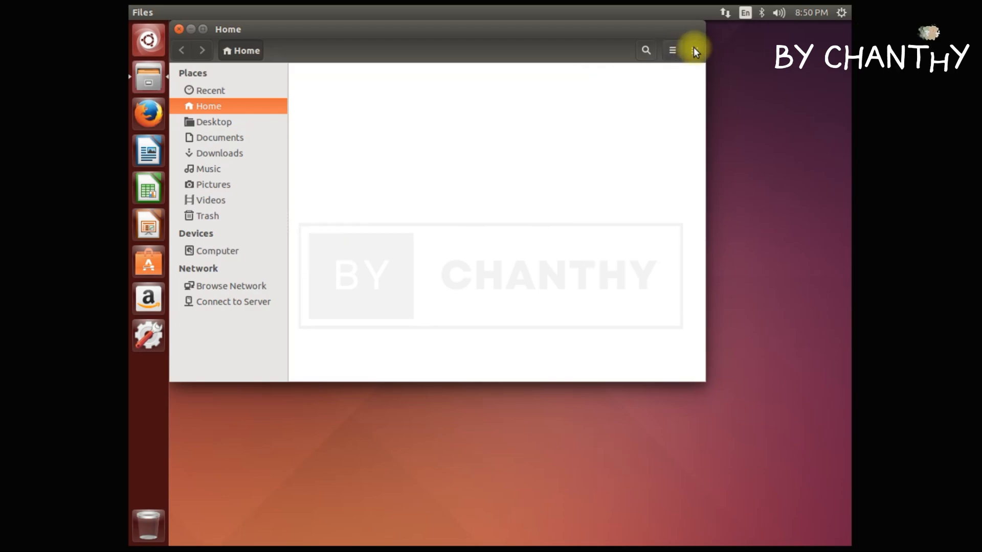
# Browse the Desktop, Documents, Downloads, Music, Pictures and Videos folders in Files and close the window.
pyautogui.click(205, 122)
pyautogui.click(225, 138)
pyautogui.click(231, 152)
pyautogui.click(235, 168)
pyautogui.click(236, 184)
pyautogui.click(235, 200)
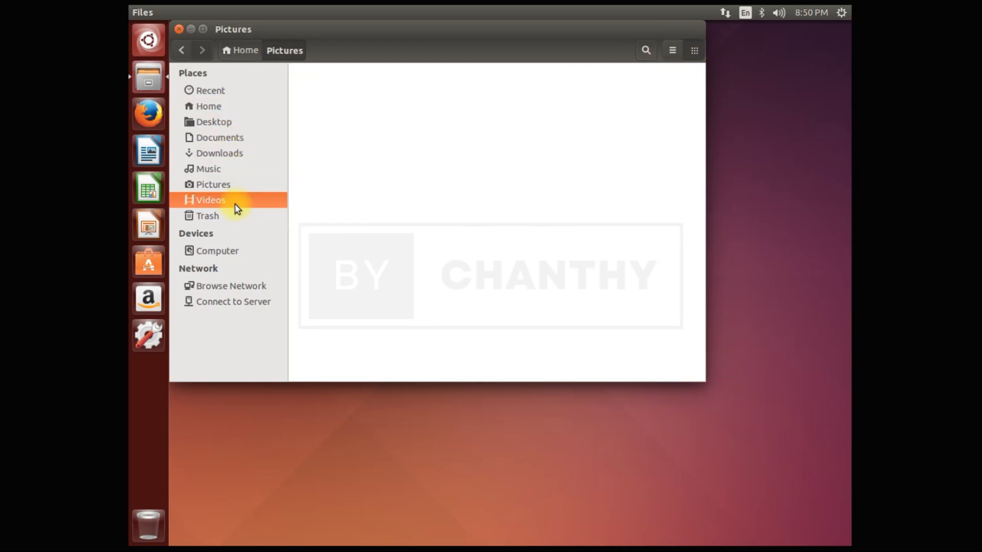
pyautogui.click(178, 31)
# Open the Firefox browser and look over its main menu of browser commands.
pyautogui.click(155, 122)
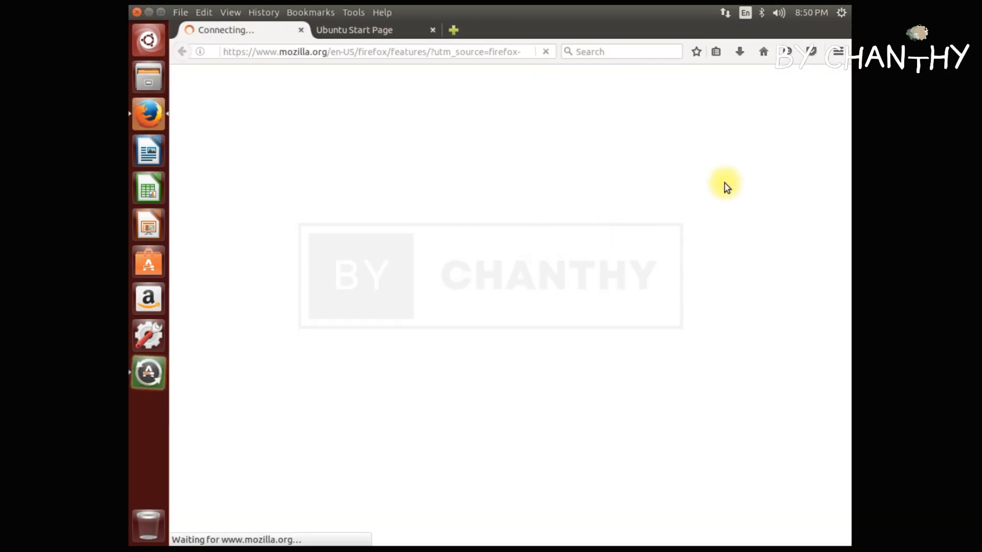
pyautogui.click(838, 51)
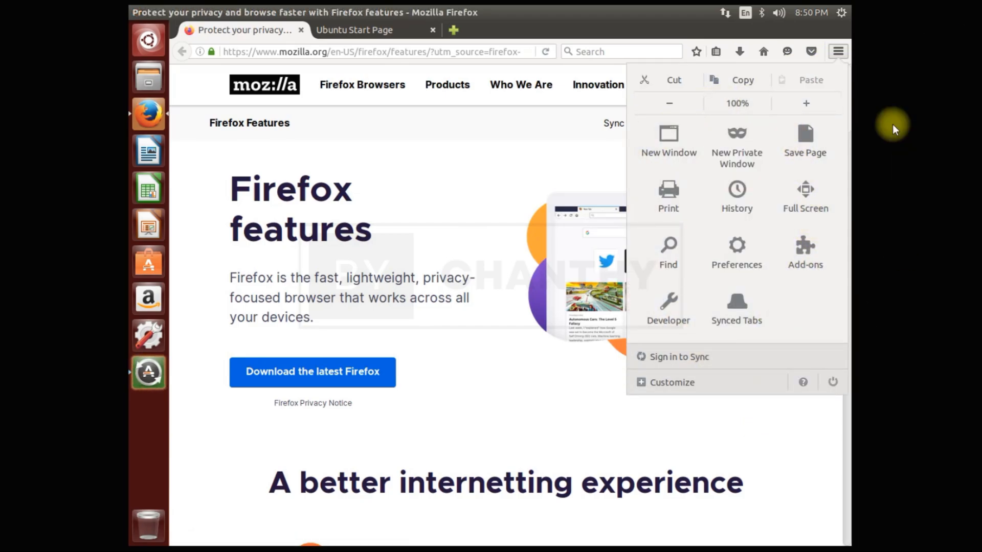
pyautogui.click(488, 132)
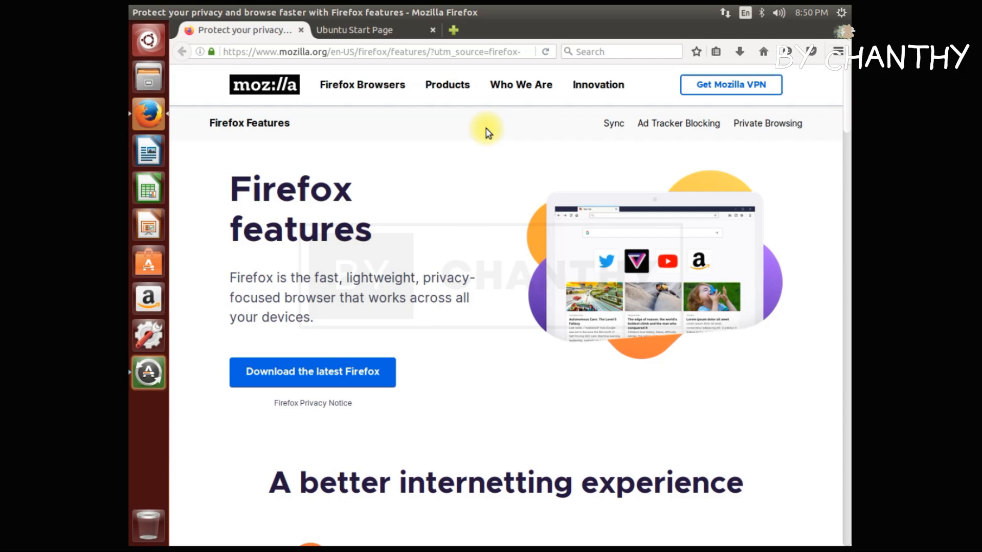
# Check the Firefox version information, dismiss it and close the browser with its open tabs.
pyautogui.click(378, 12)
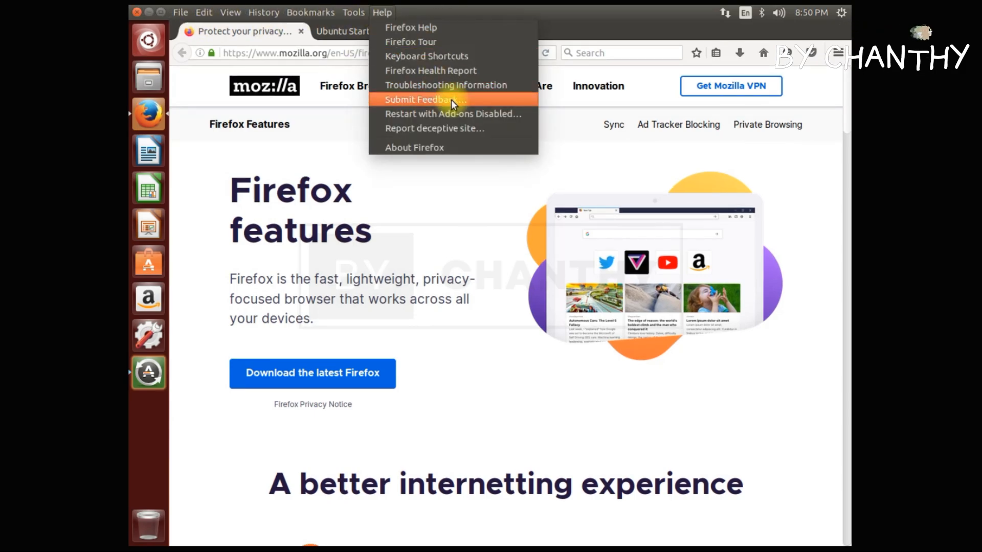
pyautogui.click(456, 148)
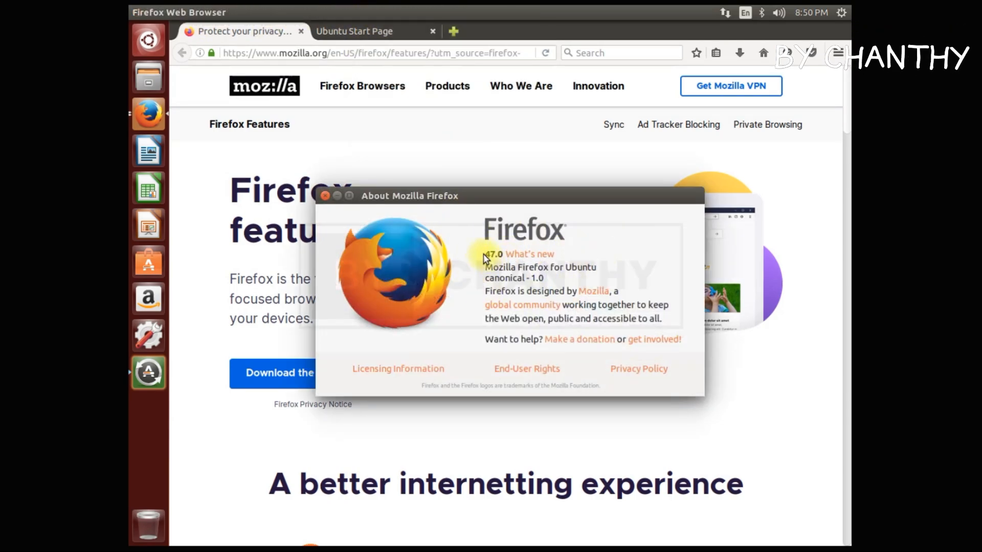
pyautogui.click(334, 196)
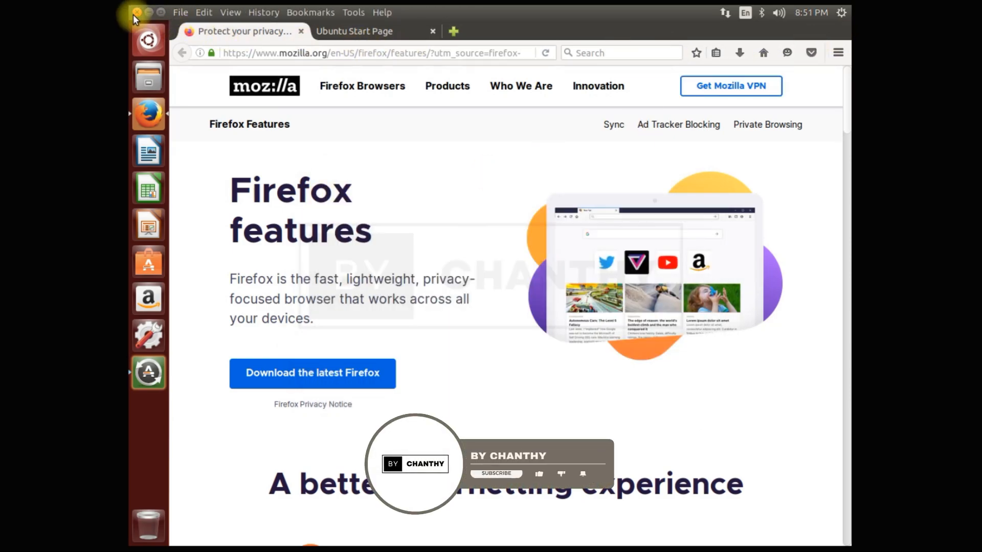
pyautogui.click(137, 13)
pyautogui.click(633, 328)
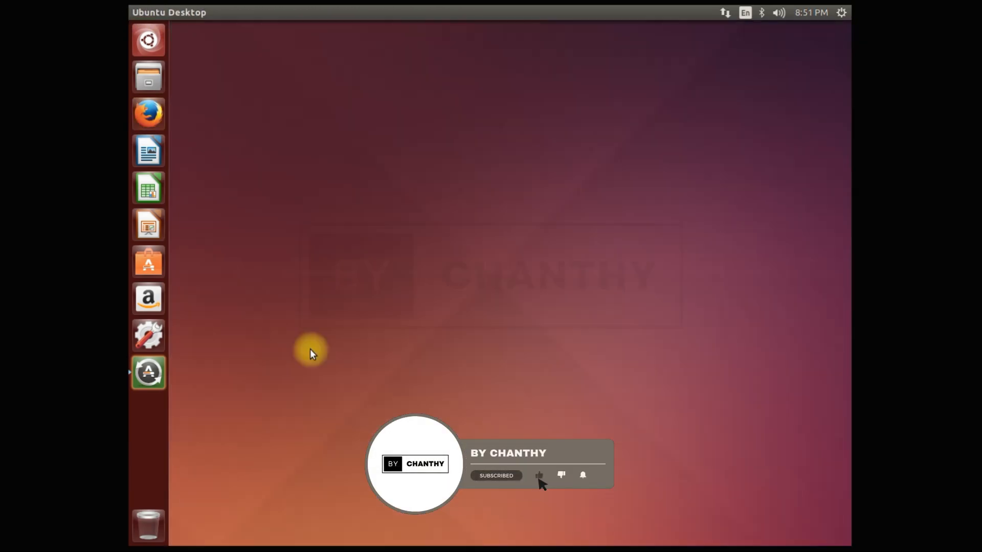
# Open LibreOffice Writer maximized, look through its menus, restore the window size and close it.
pyautogui.click(163, 135)
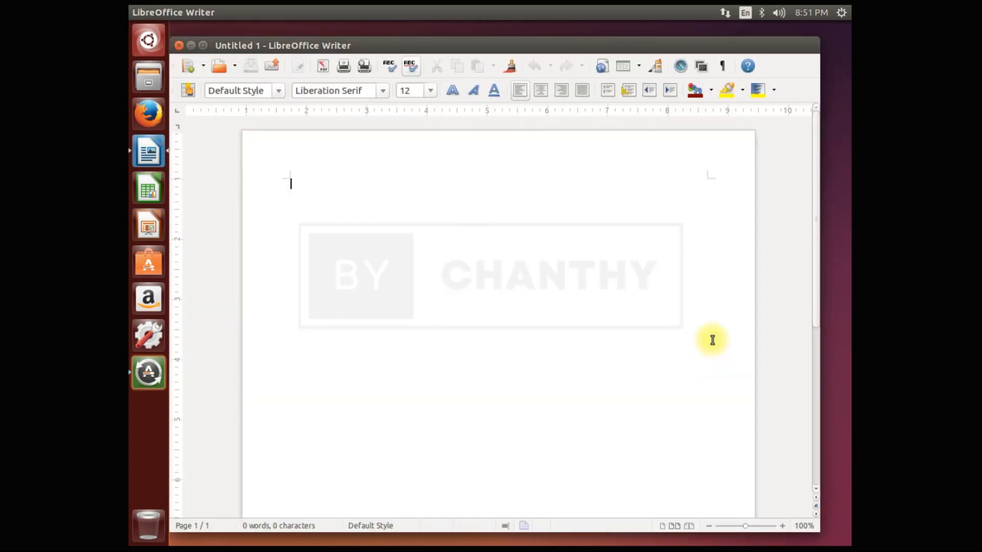
pyautogui.doubleClick(428, 43)
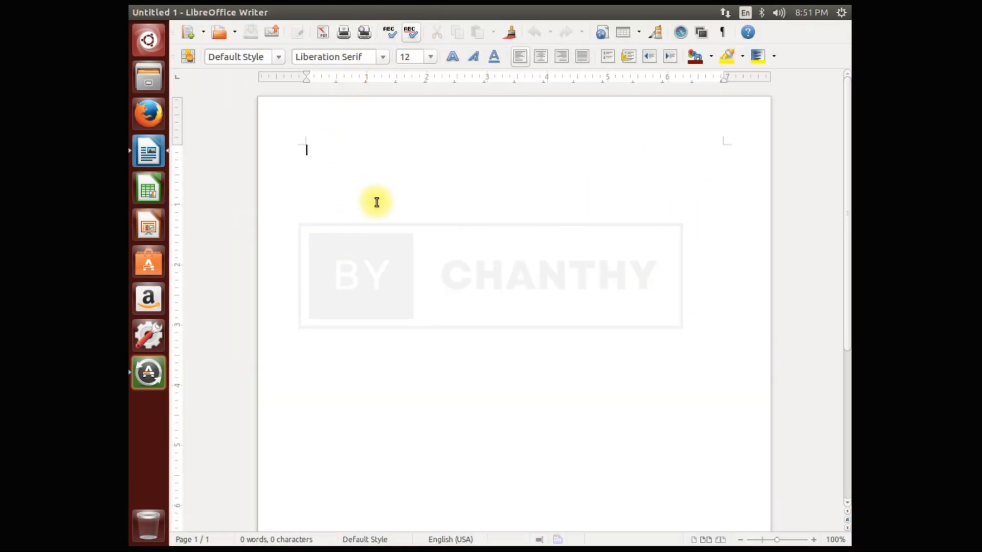
pyautogui.click(181, 13)
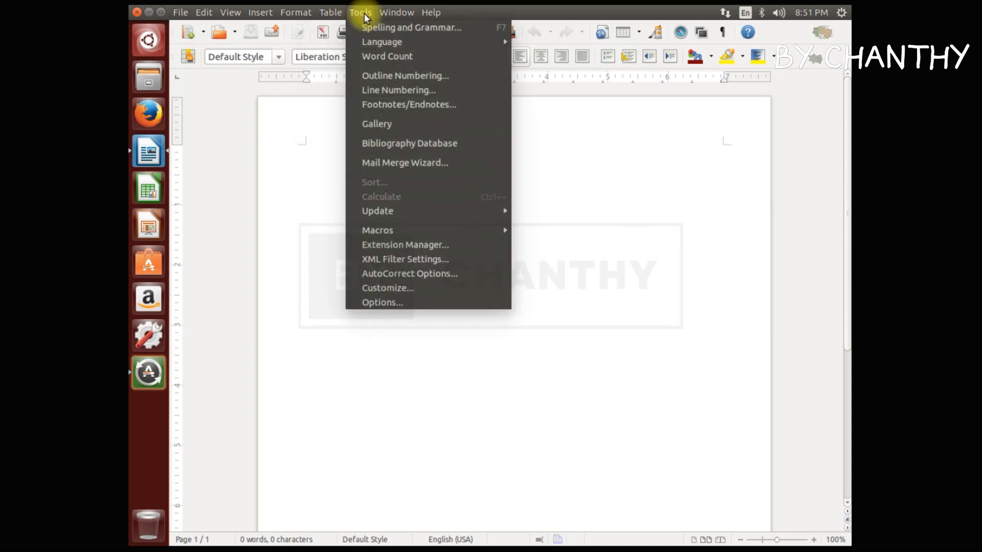
pyautogui.click(453, 127)
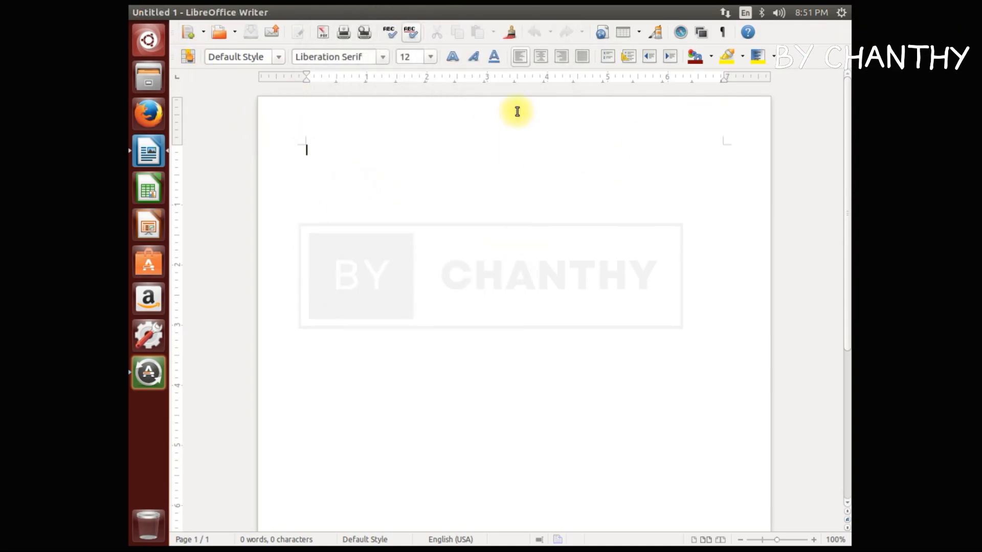
pyautogui.moveTo(532, 11); pyautogui.dragTo(530, 43)
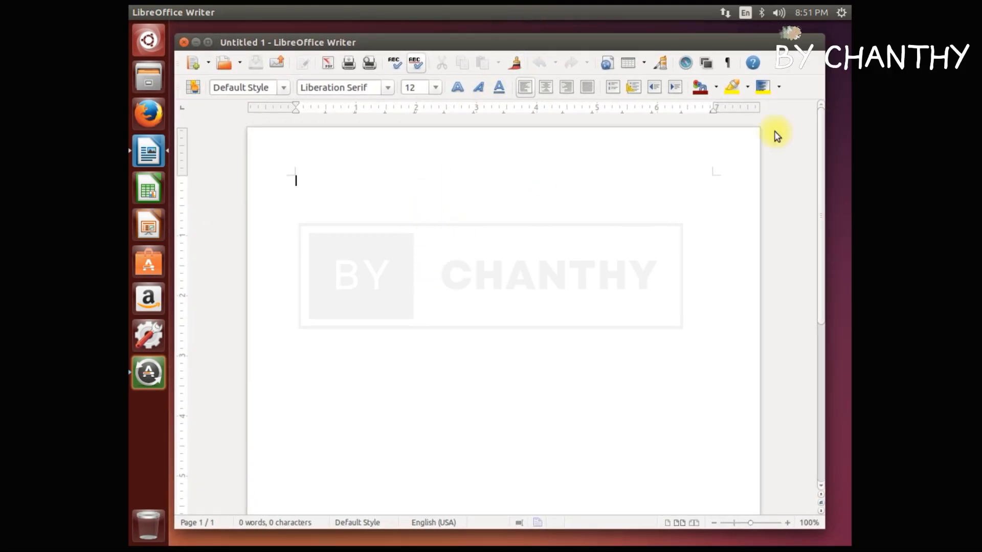
pyautogui.click(184, 43)
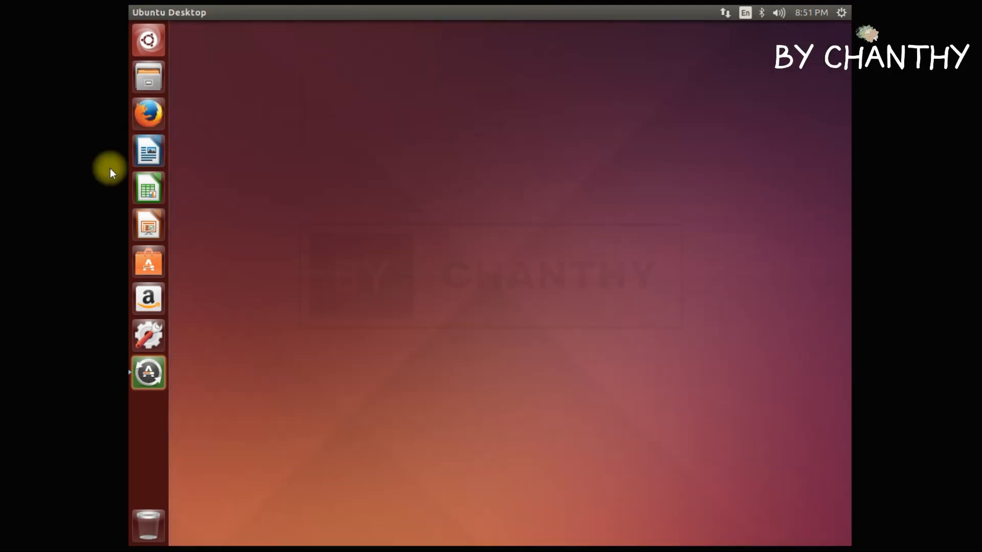
# Open LibreOffice Calc, select cell G10, look through the application's menus and close the blank spreadsheet.
pyautogui.click(152, 184)
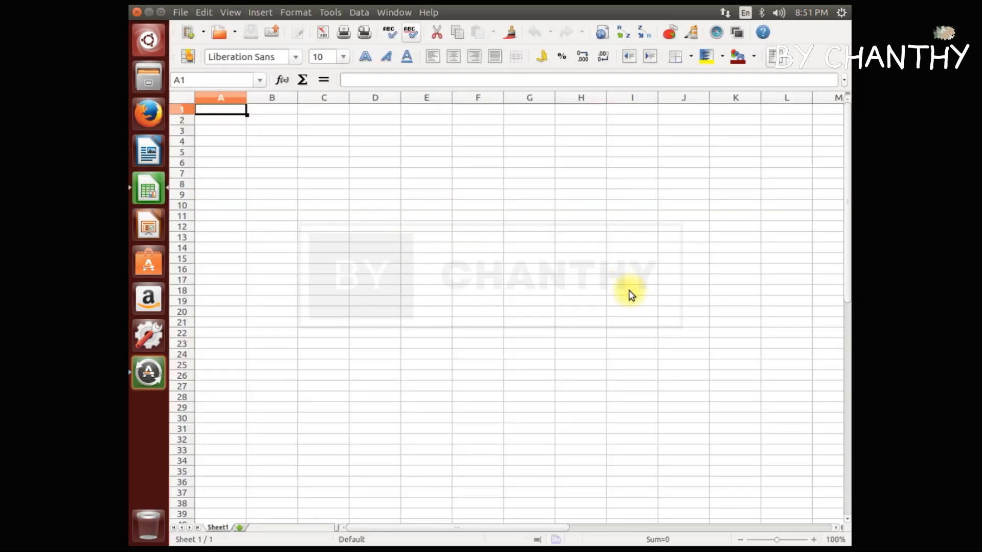
pyautogui.click(360, 302)
pyautogui.click(534, 206)
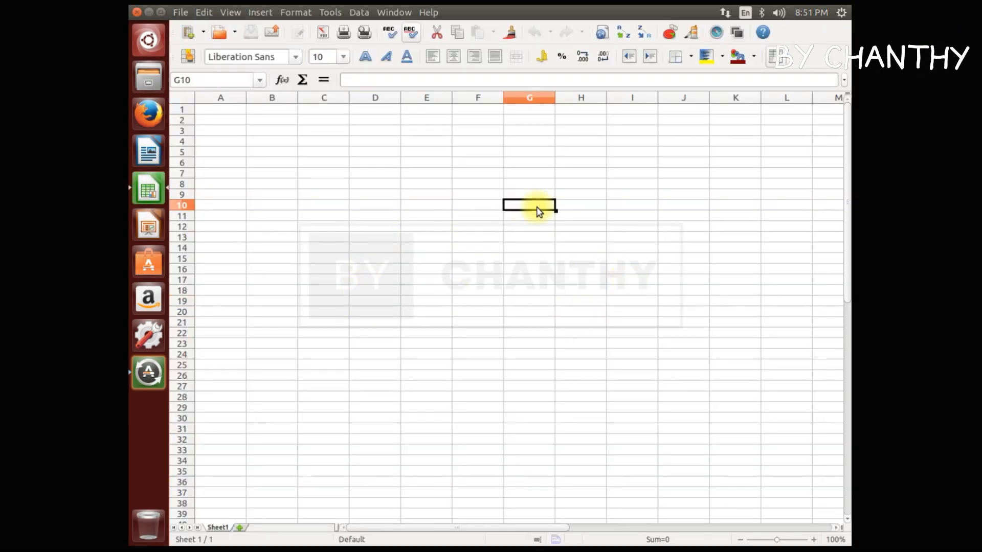
pyautogui.click(180, 13)
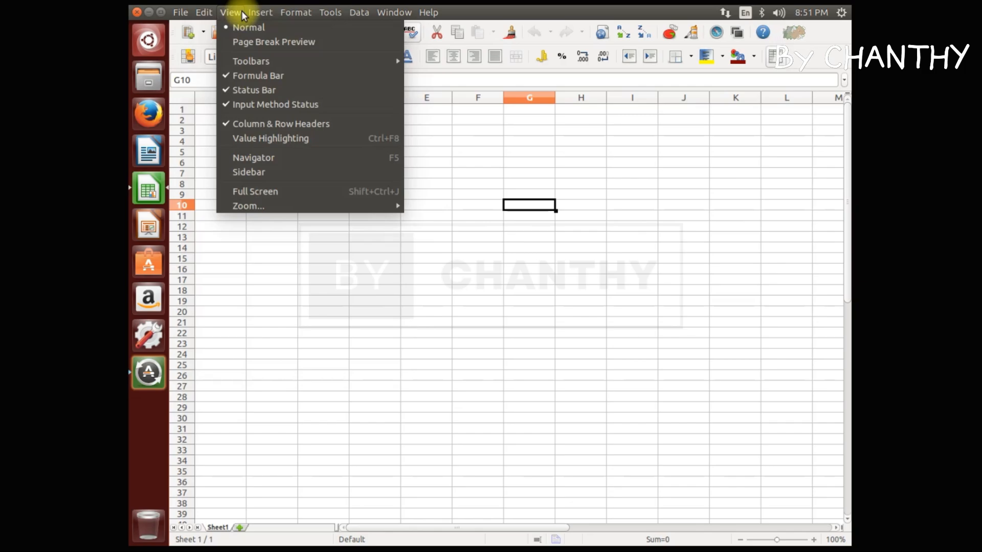
pyautogui.moveTo(275, 14)
pyautogui.moveTo(330, 11)
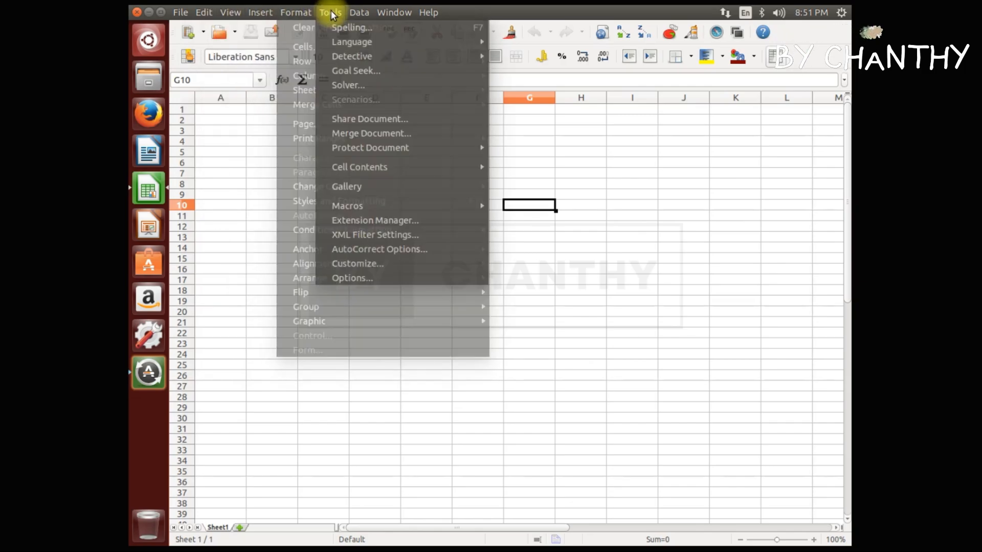
pyautogui.moveTo(427, 14)
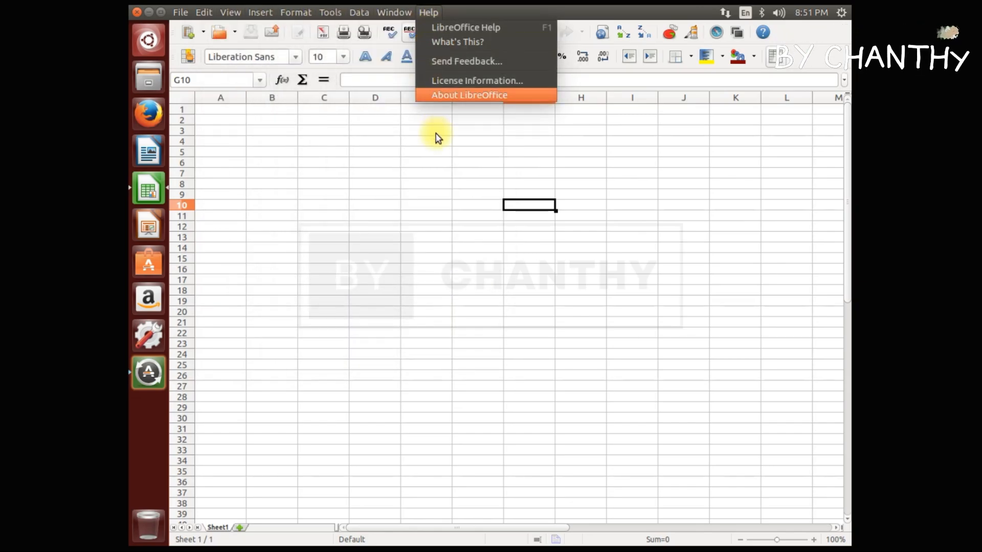
pyautogui.click(340, 213)
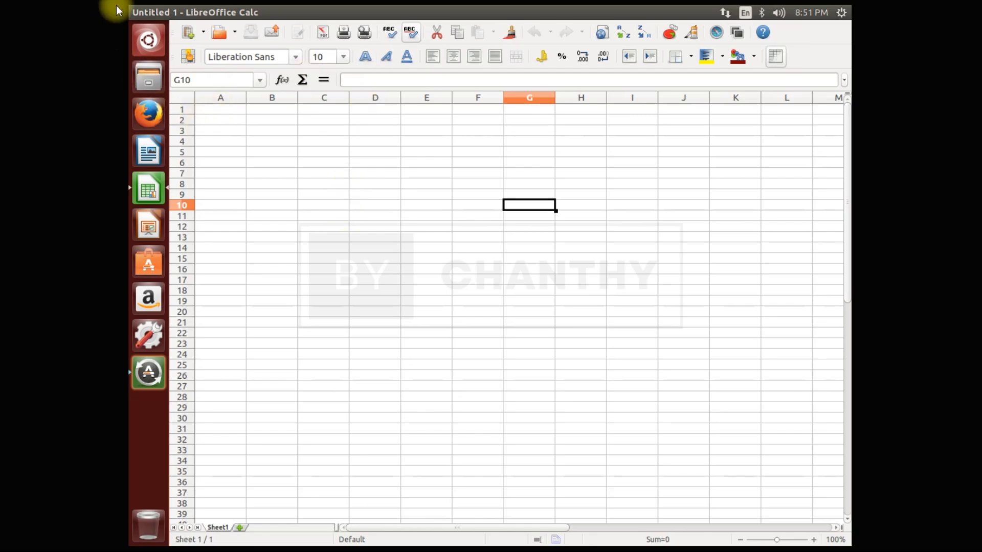
pyautogui.click(134, 13)
# Try the Wipe and Wheel Clockwise, 1 Spoke slide transitions in a new LibreOffice Impress presentation and close it without saving.
pyautogui.click(149, 227)
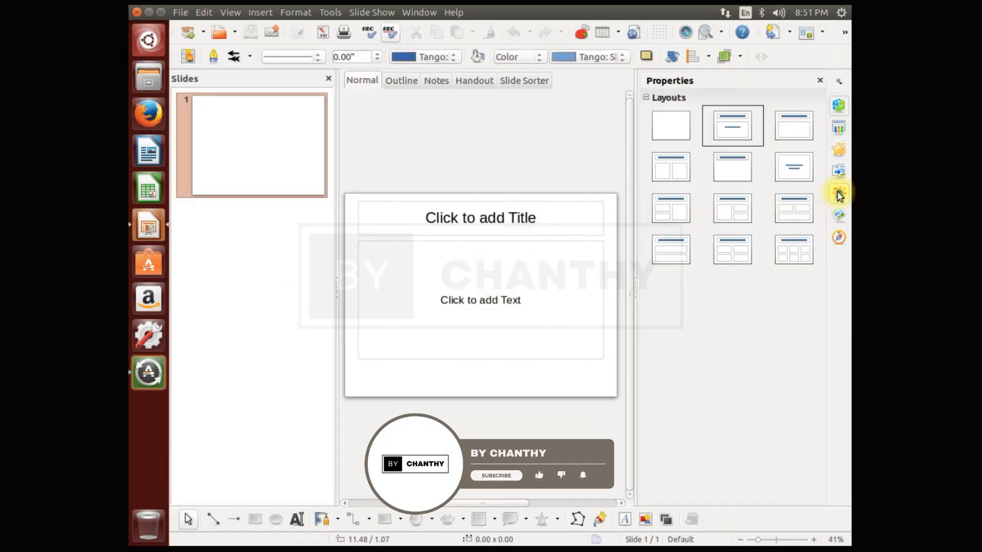
pyautogui.click(840, 194)
pyautogui.click(693, 123)
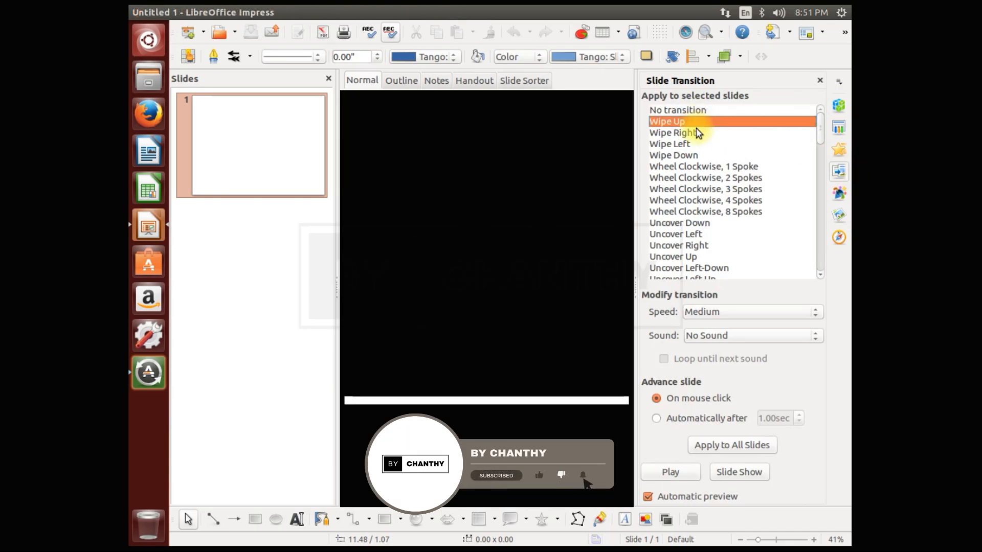
pyautogui.click(699, 135)
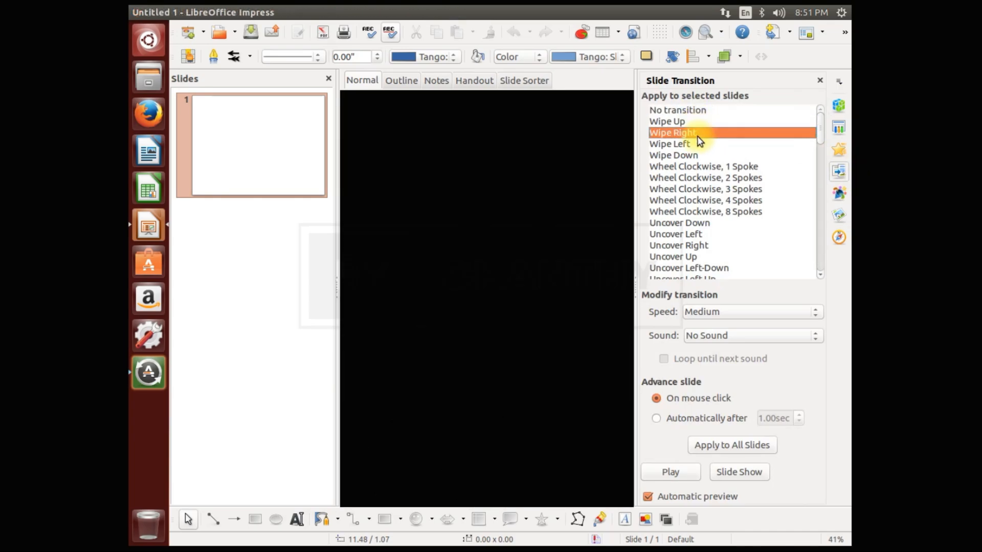
pyautogui.click(699, 144)
pyautogui.click(699, 155)
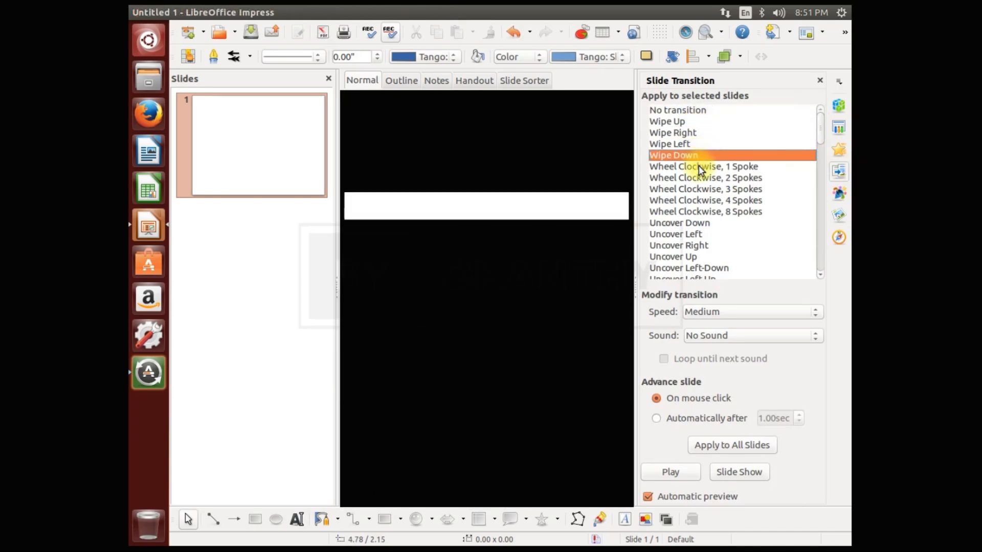
pyautogui.click(699, 166)
pyautogui.click(137, 12)
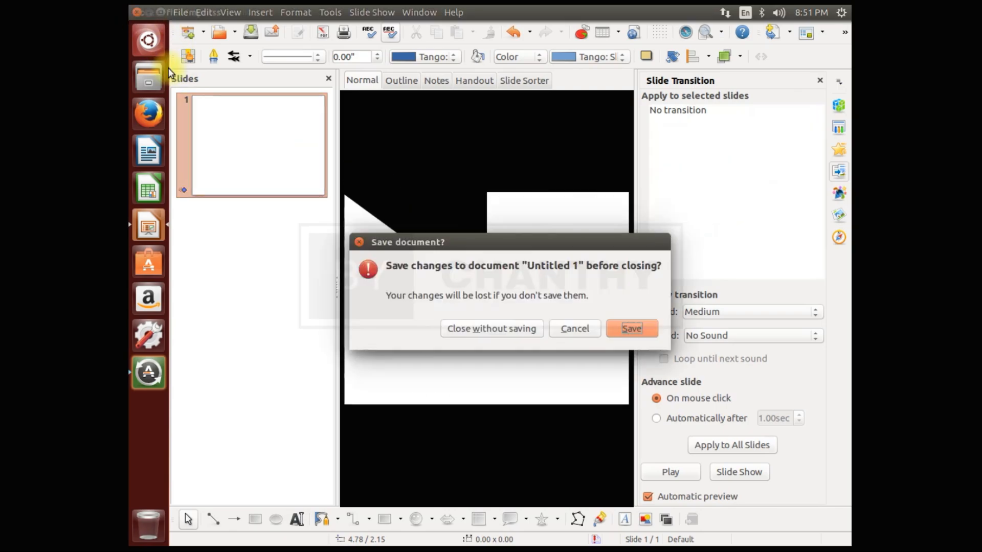
pyautogui.click(486, 329)
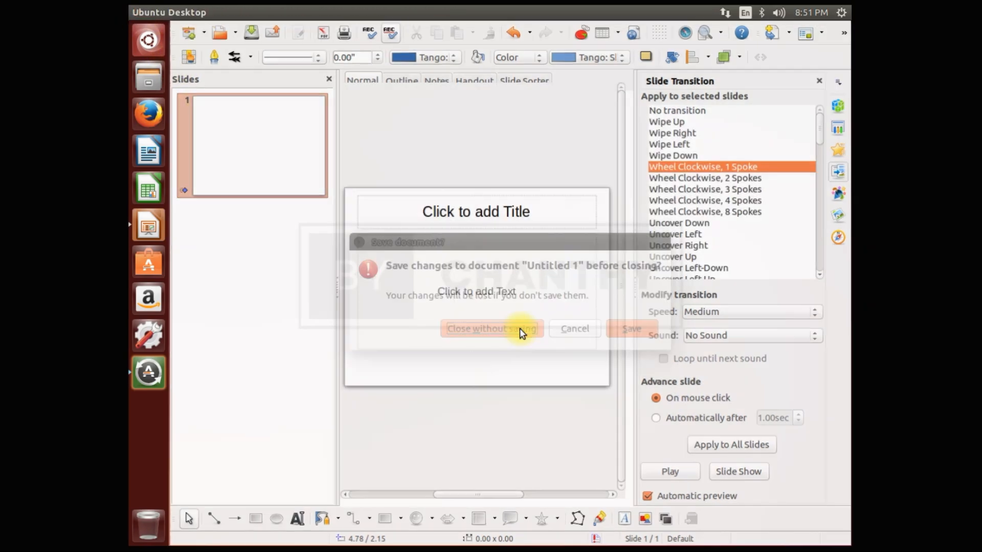
# Look over the software catalogue in Ubuntu Software Center and close it.
pyautogui.click(151, 263)
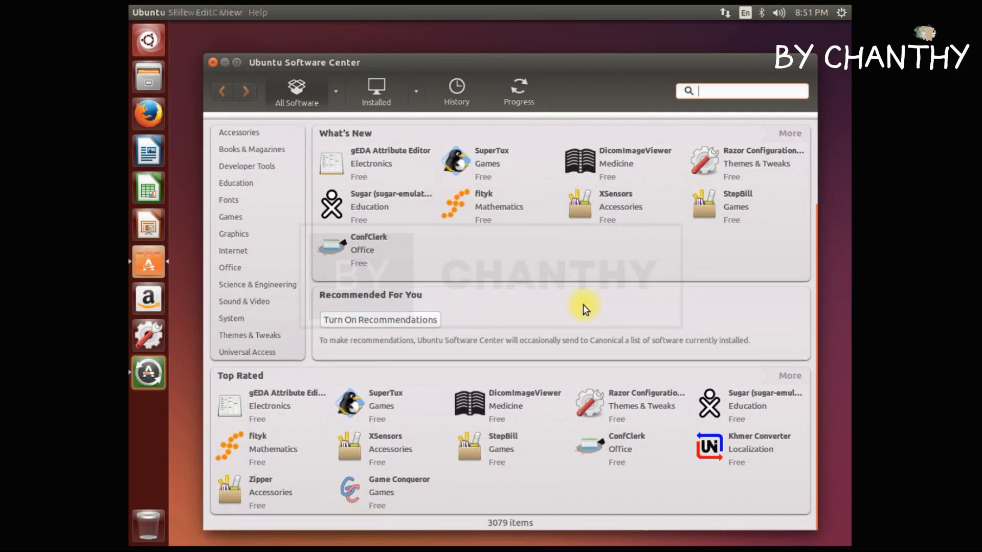
pyautogui.click(212, 62)
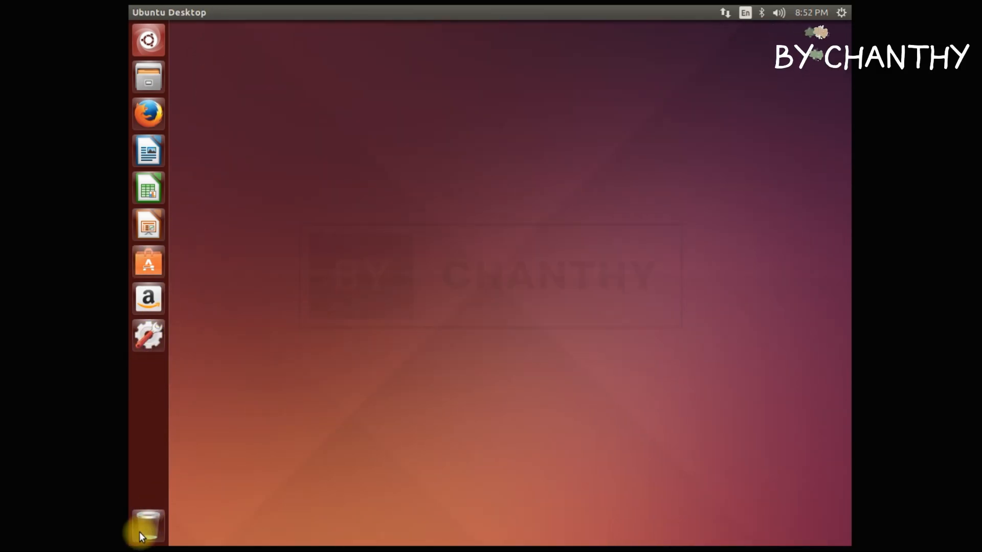
# Open the Dash and look through its applications, files, videos, music, photos and social sections before returning to its home view.
pyautogui.click(140, 45)
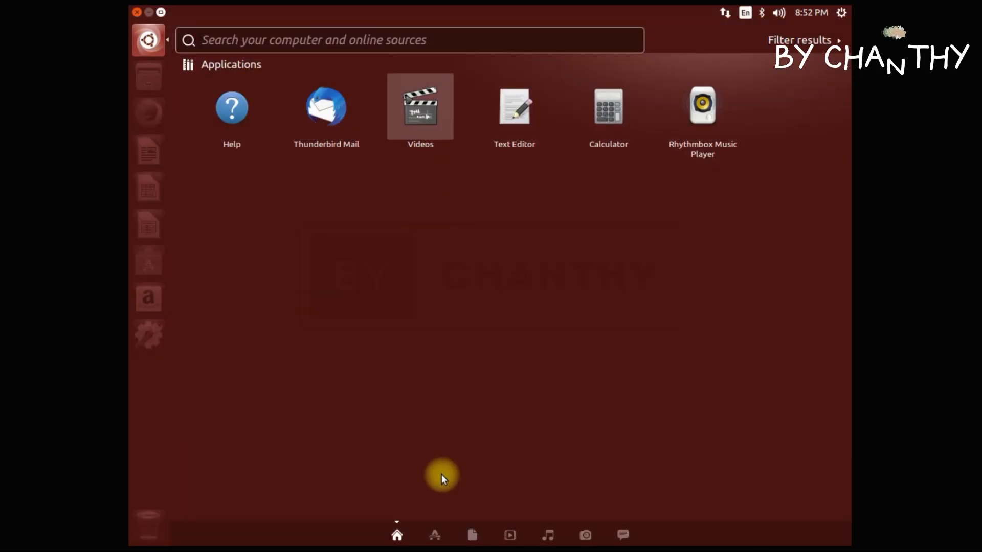
pyautogui.click(435, 535)
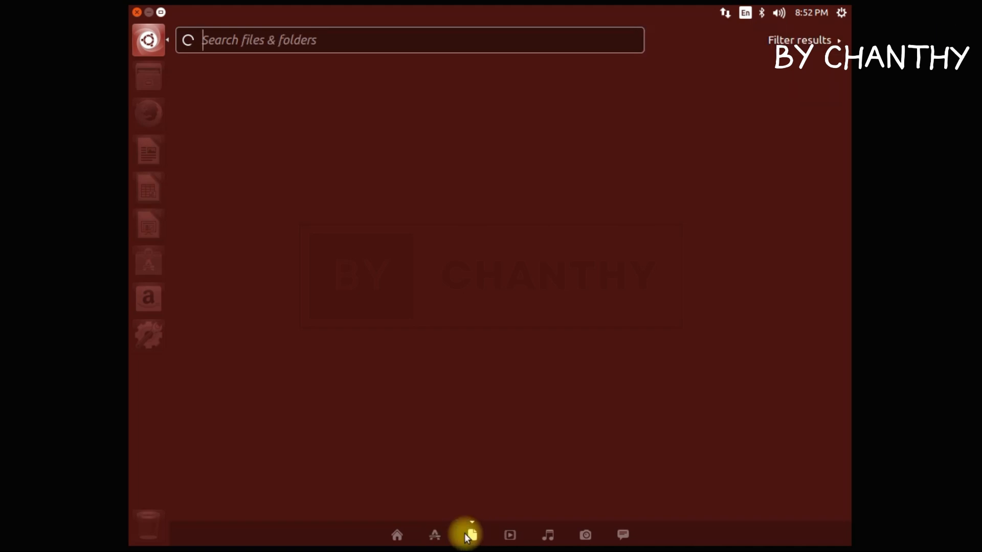
pyautogui.click(510, 536)
pyautogui.click(547, 534)
pyautogui.click(583, 532)
pyautogui.click(623, 531)
pyautogui.click(397, 534)
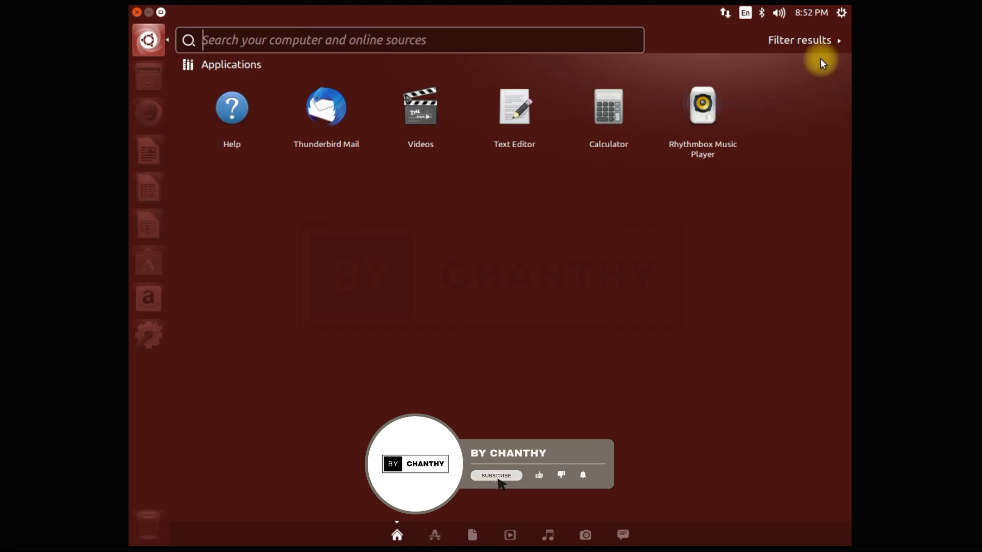
# Expand the Dash's result filters and toggle the Applications, Dash plugins, Google Drive and Music store sources and the Music category.
pyautogui.click(813, 40)
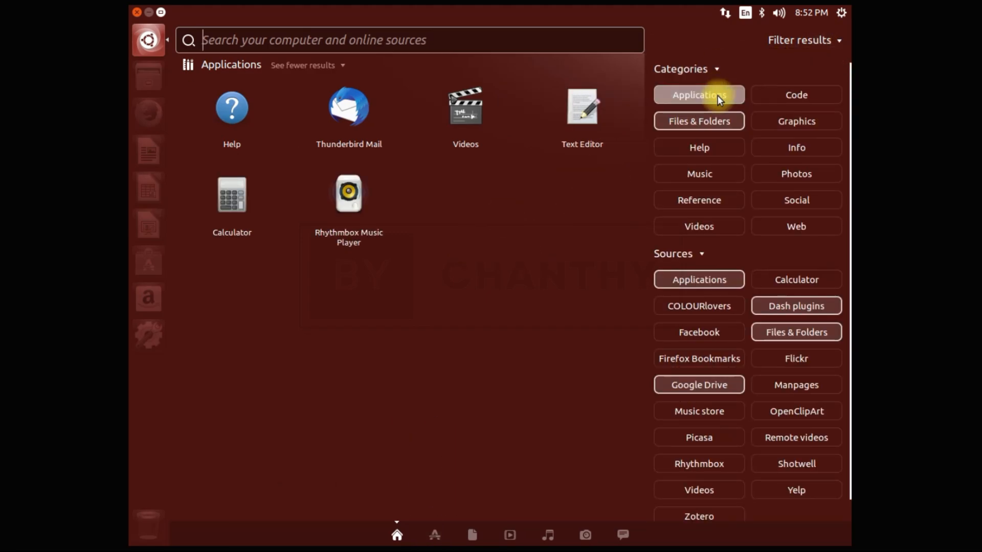
pyautogui.click(709, 280)
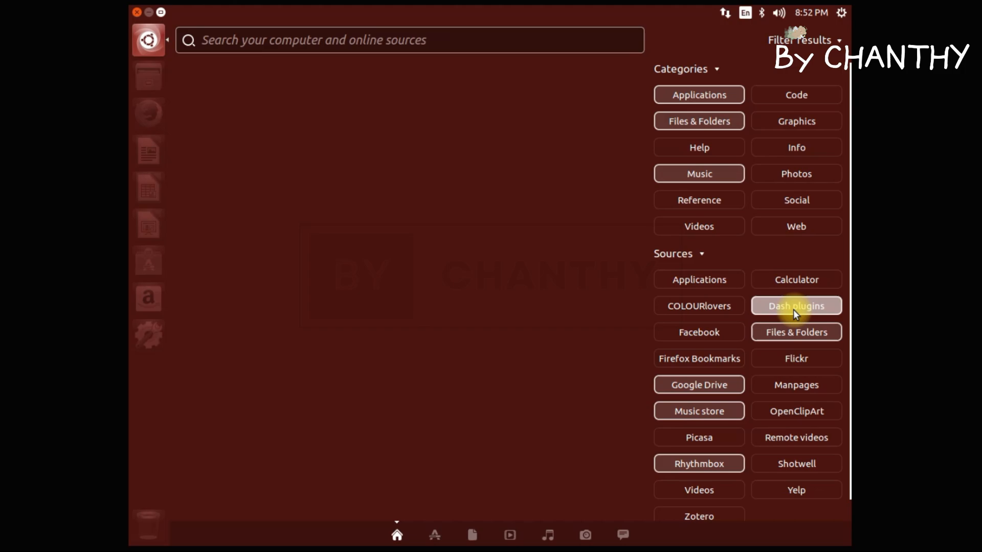
pyautogui.click(794, 309)
pyautogui.click(698, 392)
pyautogui.click(708, 412)
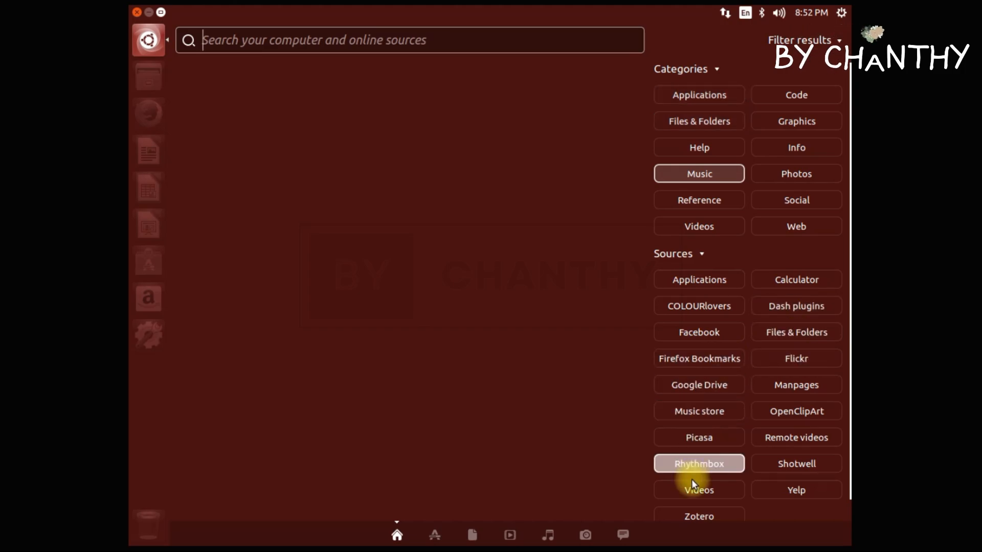
pyautogui.click(725, 172)
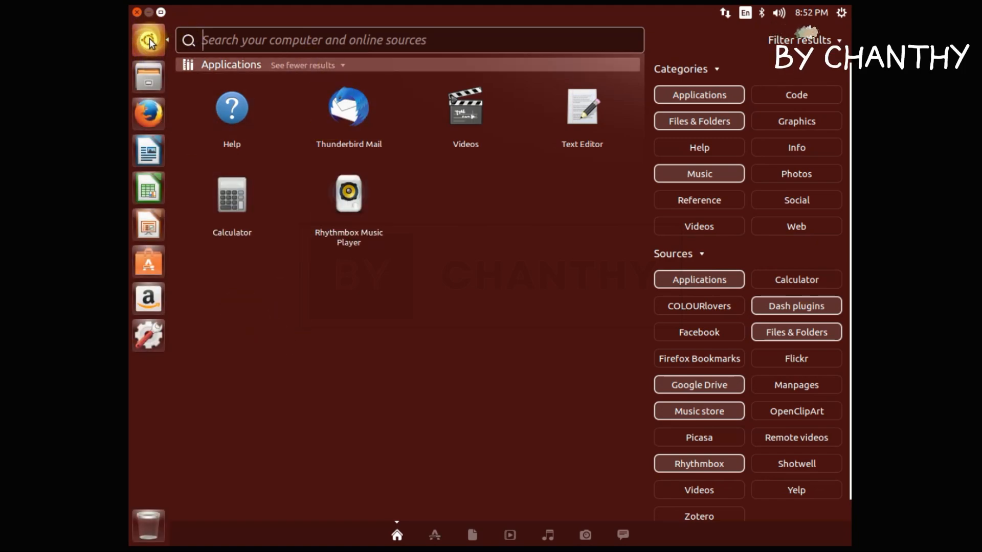
# Expand the installed applications in the Dash's applications section and look through the list.
pyautogui.click(433, 534)
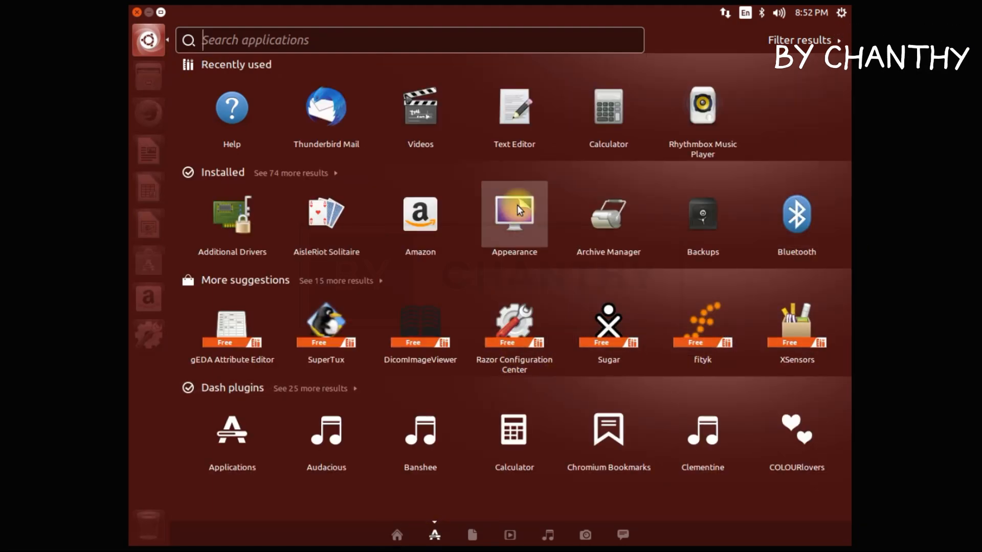
pyautogui.click(313, 173)
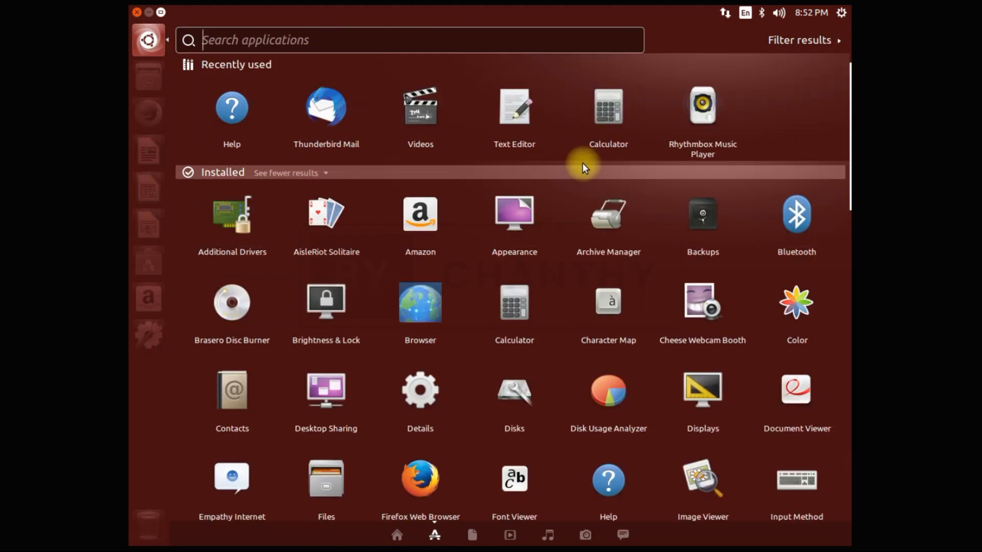
pyautogui.scroll(-1, 806, 217)
pyautogui.scroll(-1, 805, 224)
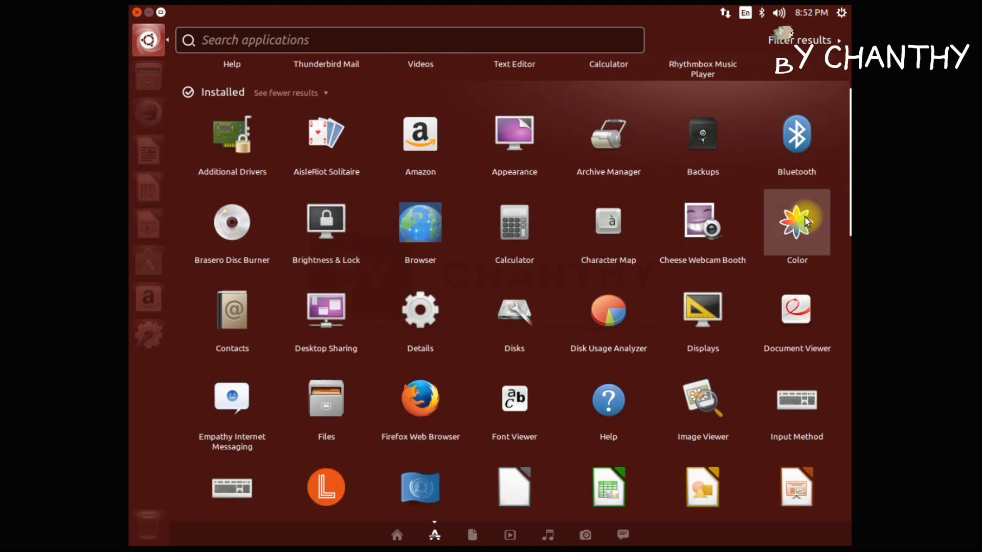
pyautogui.scroll(-1, 805, 225)
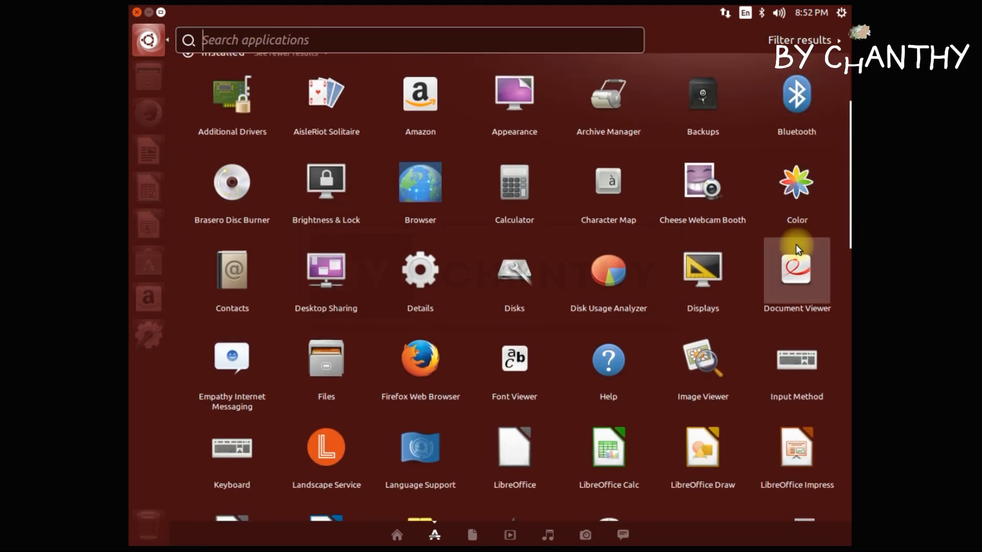
pyautogui.scroll(-1, 790, 278)
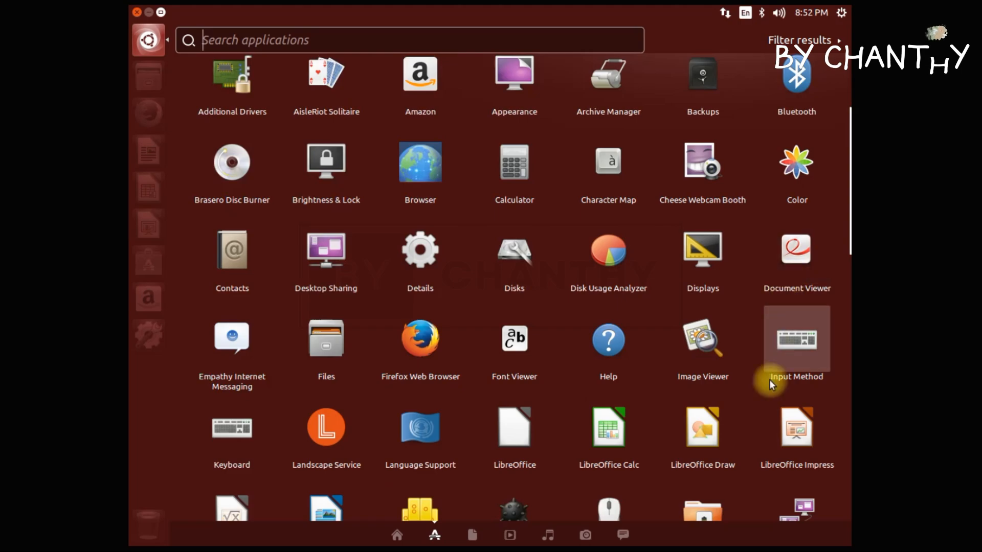
pyautogui.scroll(-2, 768, 397)
pyautogui.scroll(-3, 759, 449)
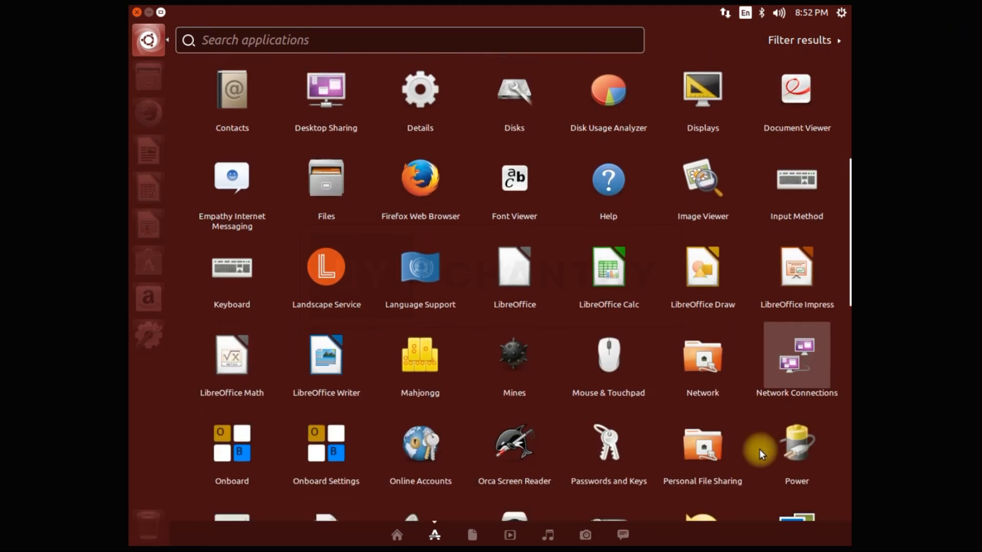
pyautogui.scroll(-3, 758, 452)
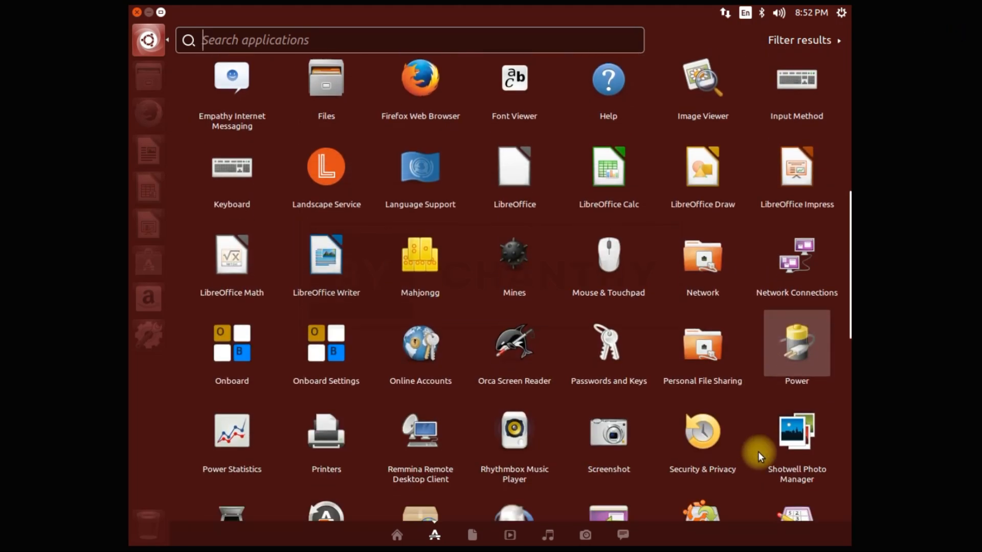
pyautogui.scroll(-3, 757, 453)
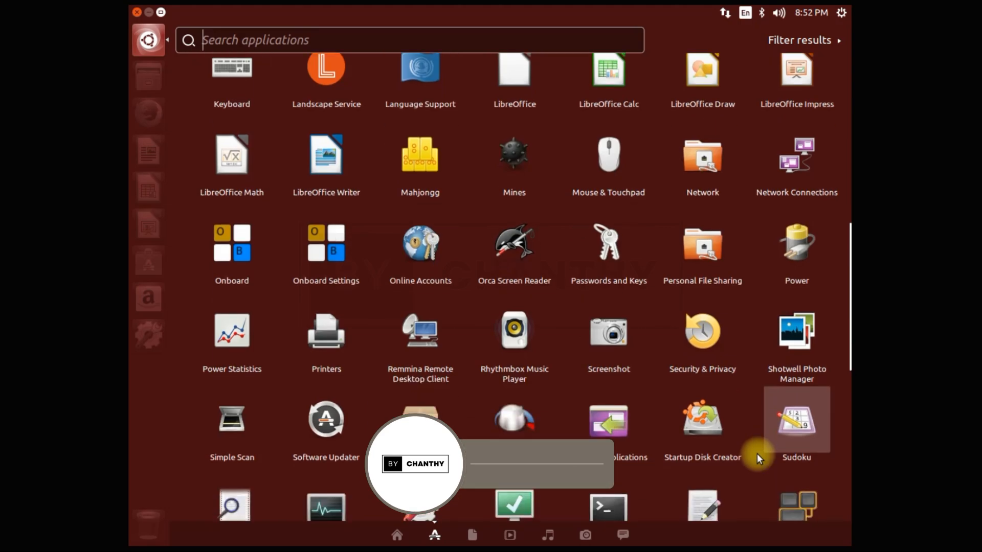
# Launch System Testing from the installed applications, continue to its suite selection and close it.
pyautogui.scroll(-2, 757, 454)
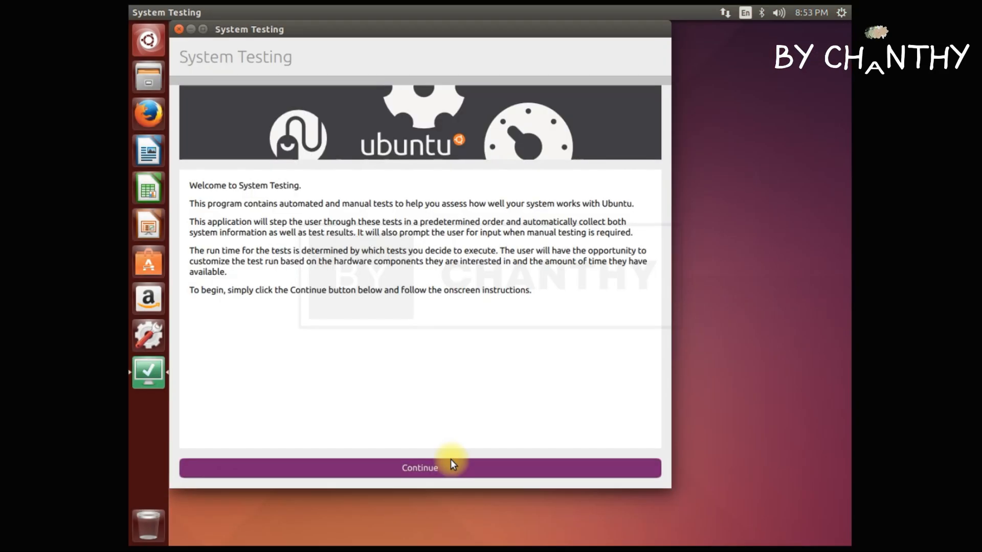
pyautogui.click(446, 468)
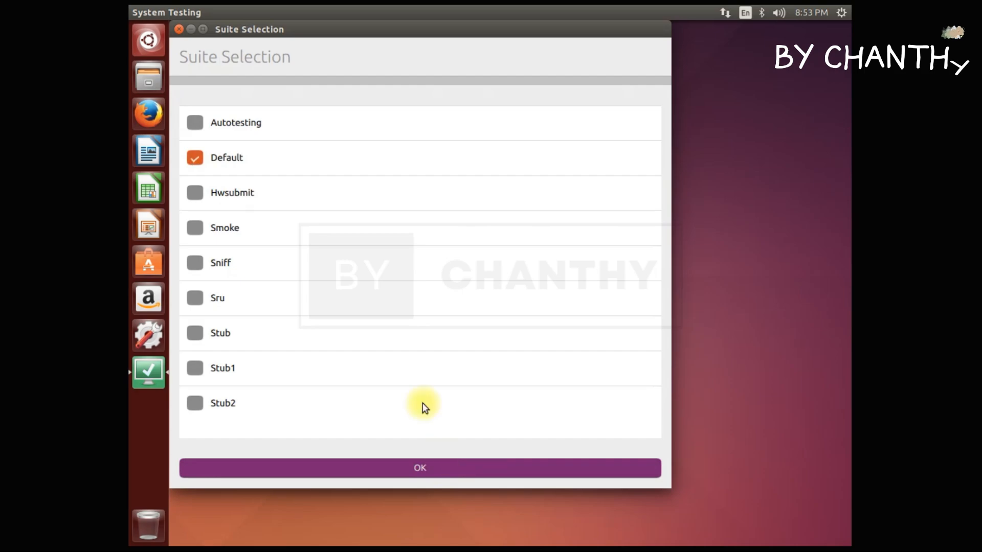
pyautogui.click(179, 29)
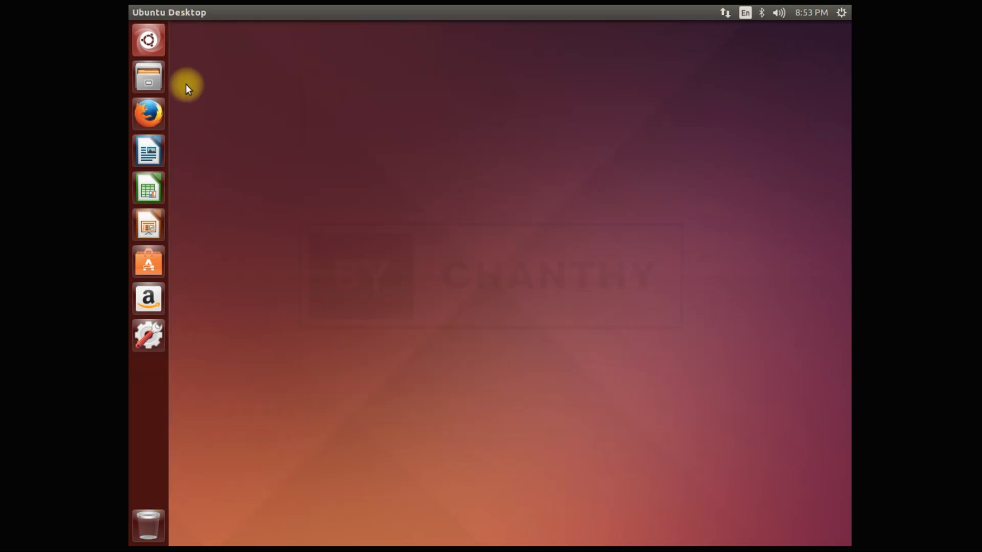
# Open Disk Usage Analyzer from the Dash's installed applications, look over the Home folder's usage and close it.
pyautogui.click(150, 42)
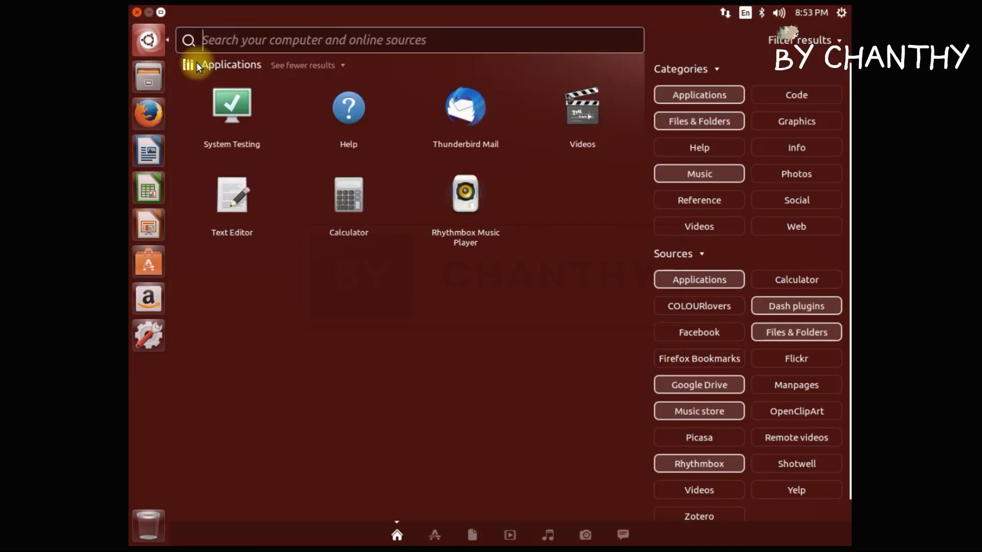
pyautogui.click(321, 64)
pyautogui.click(353, 64)
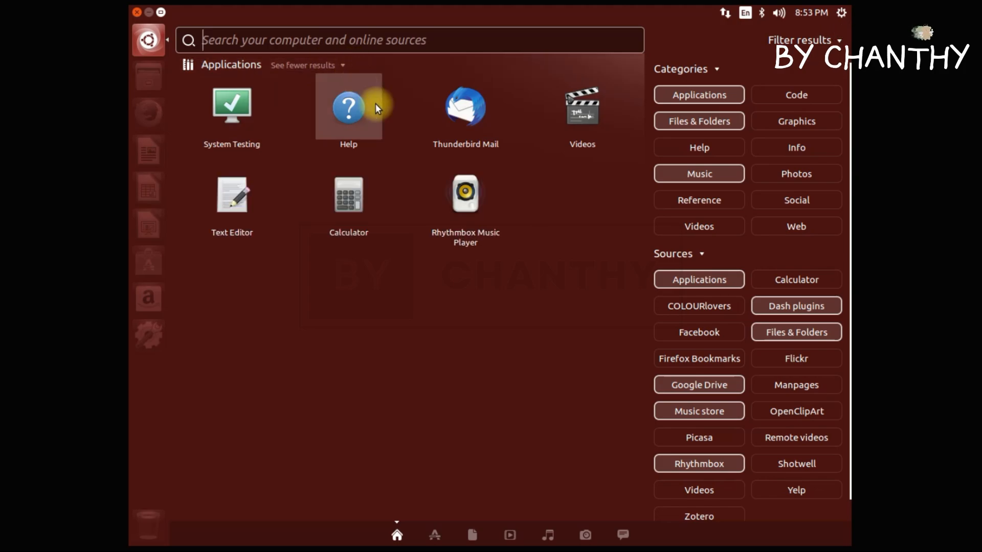
pyautogui.click(435, 534)
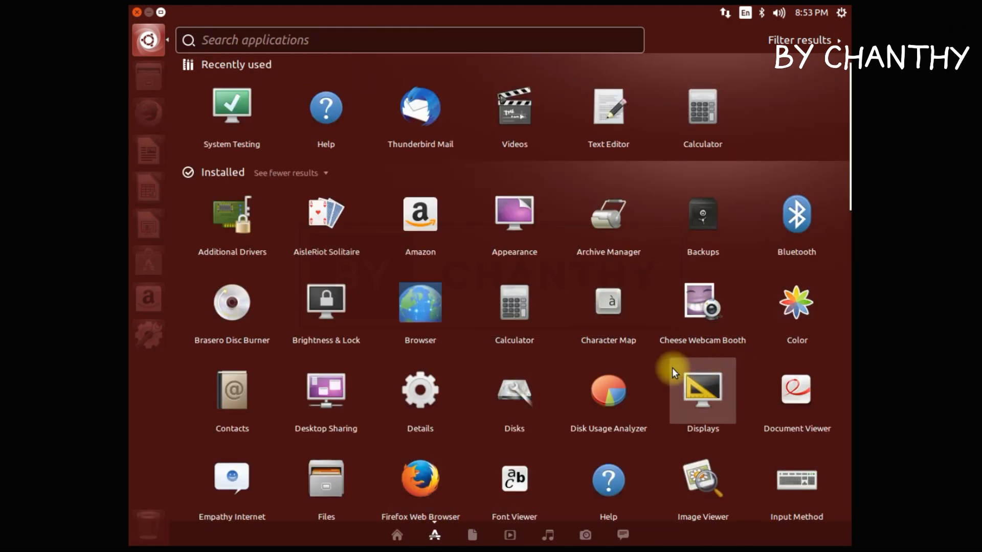
pyautogui.click(614, 389)
pyautogui.click(607, 137)
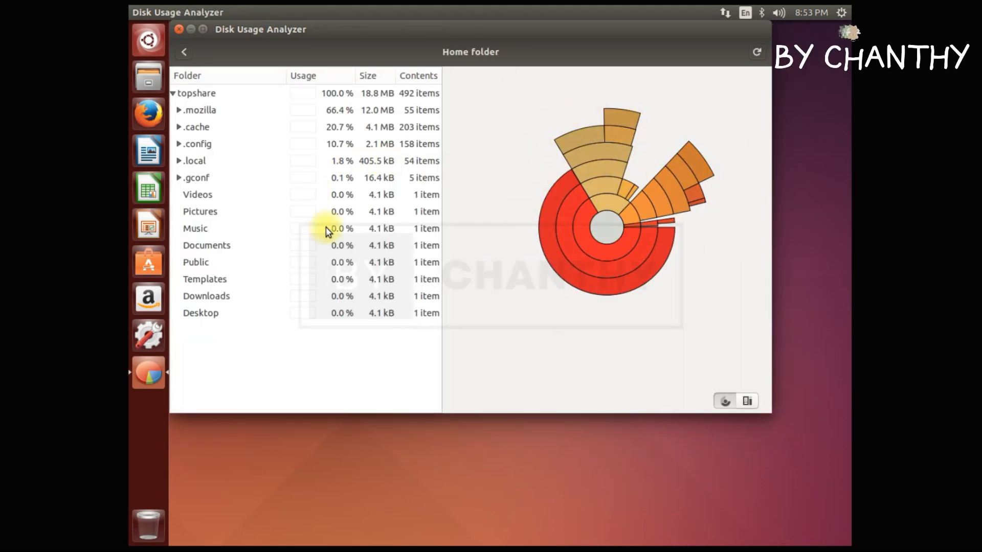
pyautogui.click(178, 29)
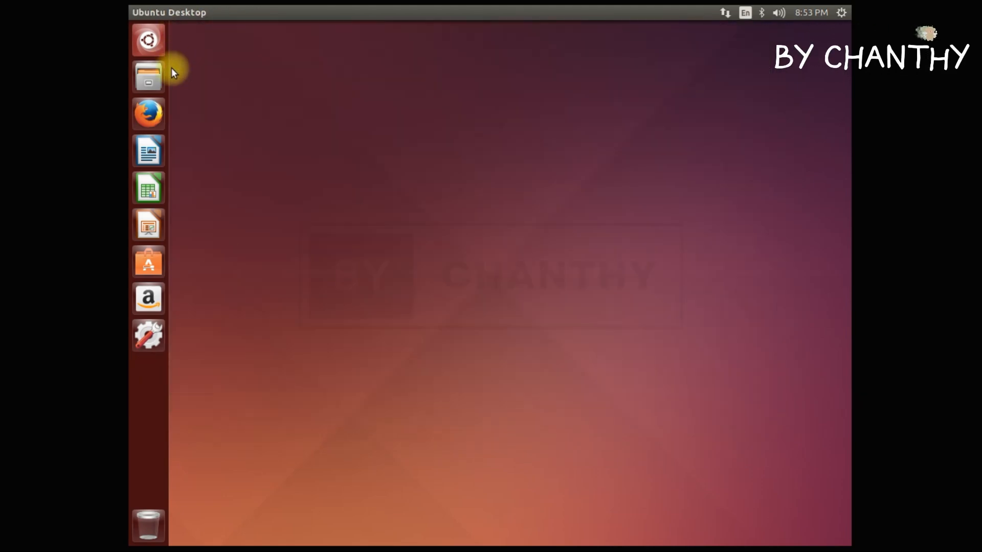
# Reopen the Dash's applications section, look through all installed applications to the end of the list and close the Dash.
pyautogui.press('super')
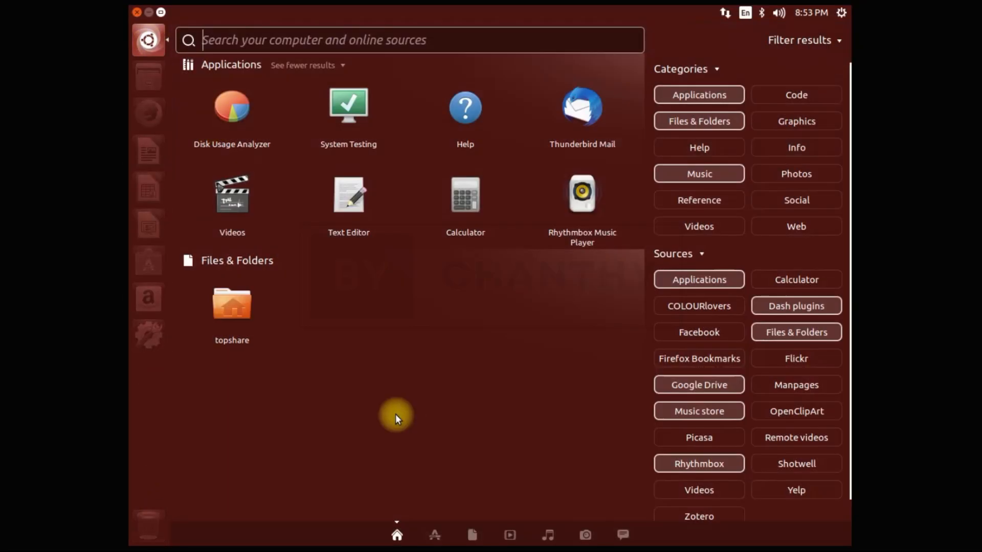
pyautogui.click(438, 537)
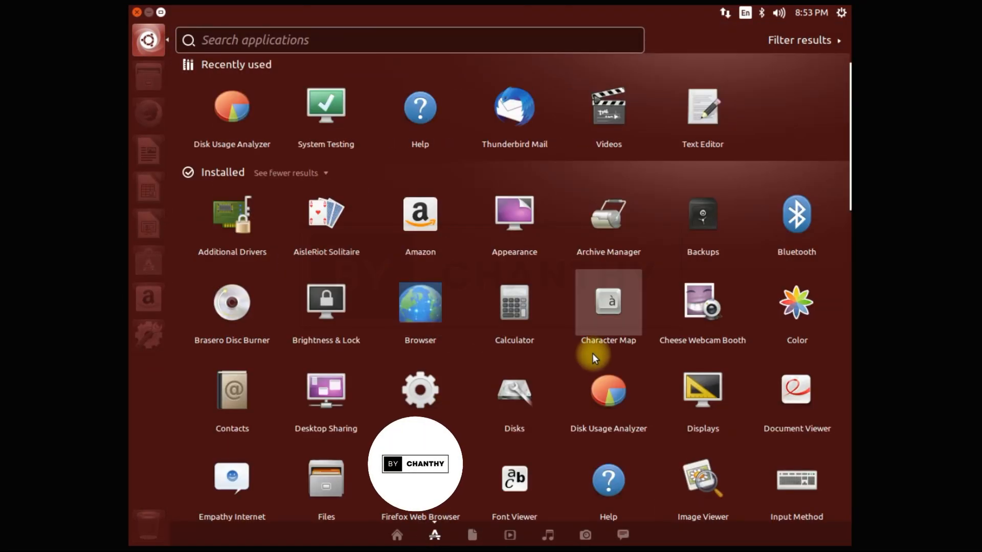
pyautogui.scroll(-3, 592, 354)
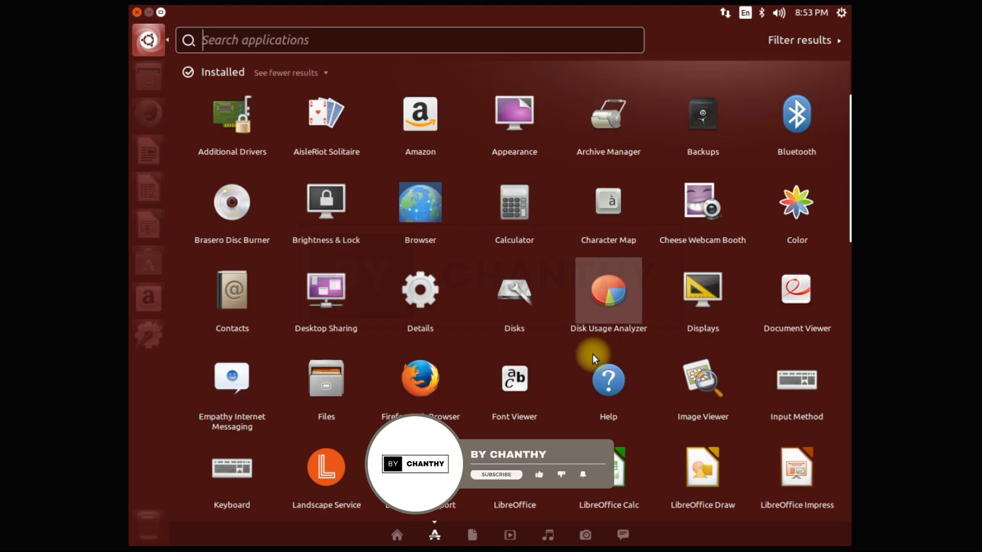
pyautogui.scroll(-3, 593, 354)
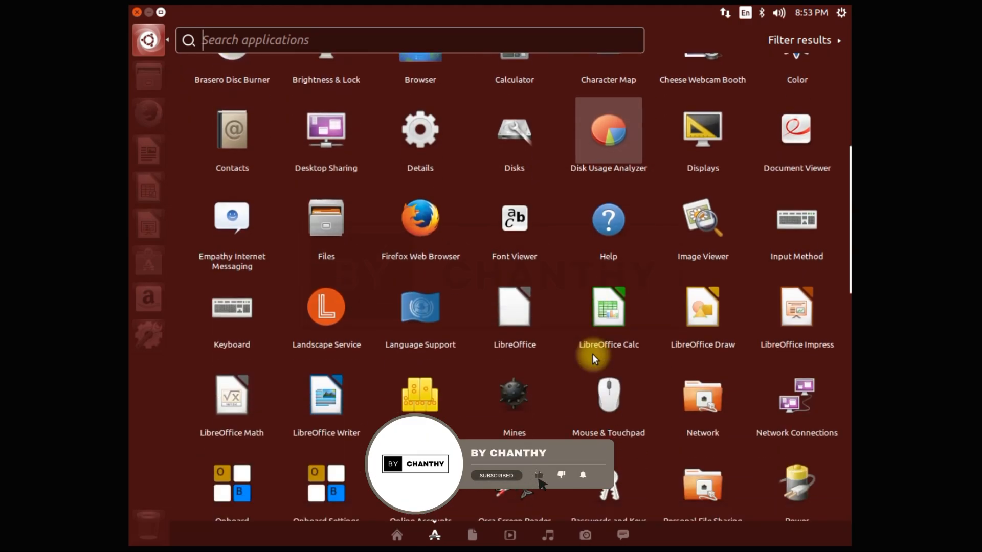
pyautogui.scroll(-5, 592, 354)
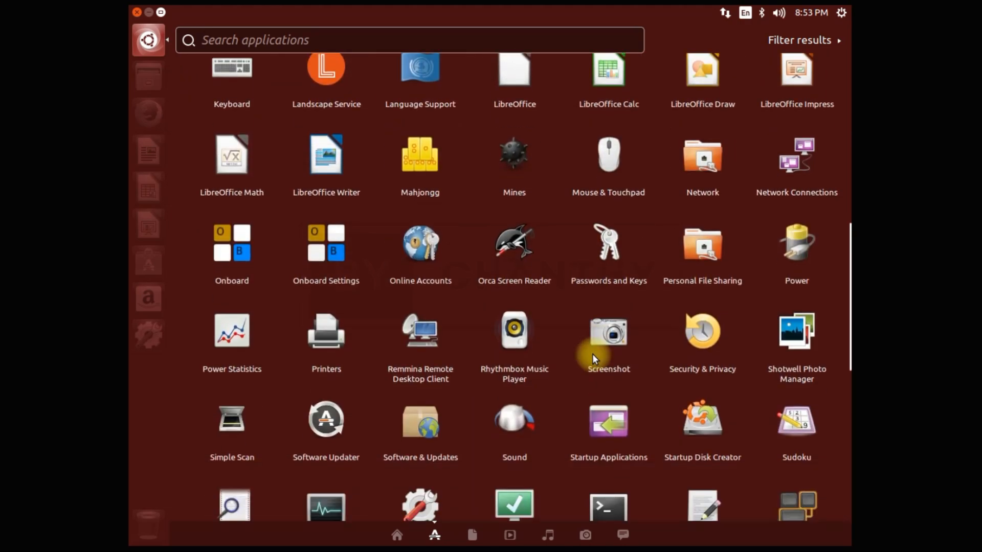
pyautogui.scroll(-4, 592, 354)
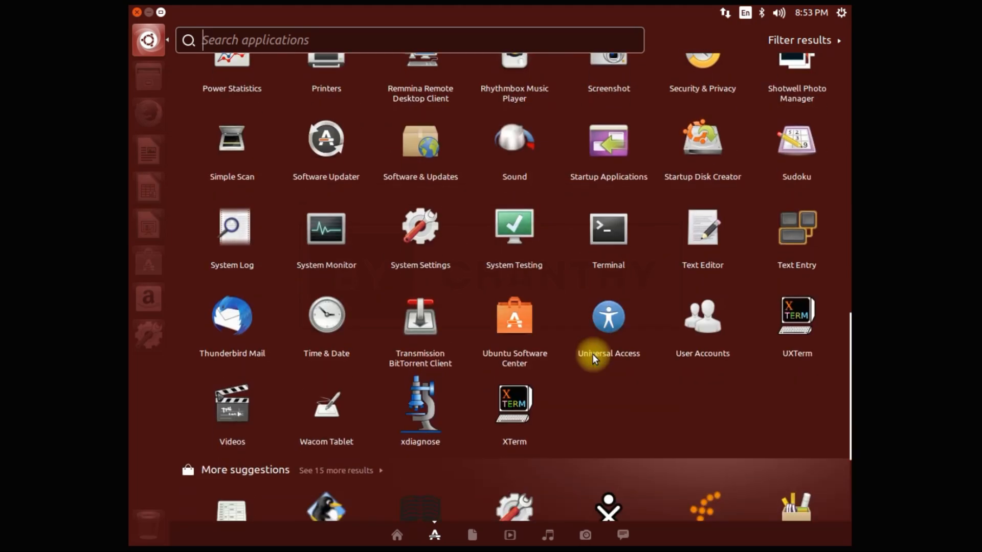
pyautogui.scroll(2, 592, 354)
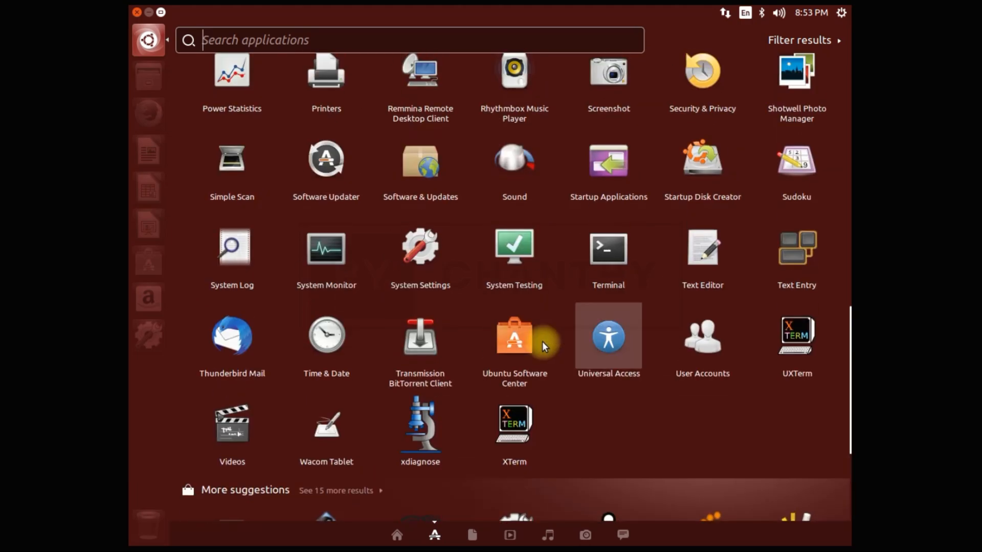
pyautogui.scroll(2, 327, 235)
pyautogui.click(137, 12)
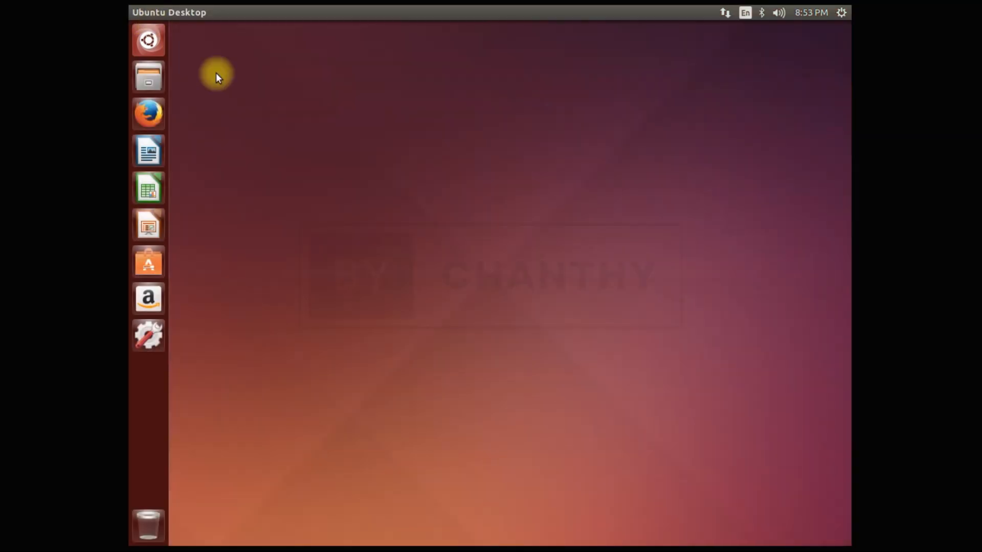